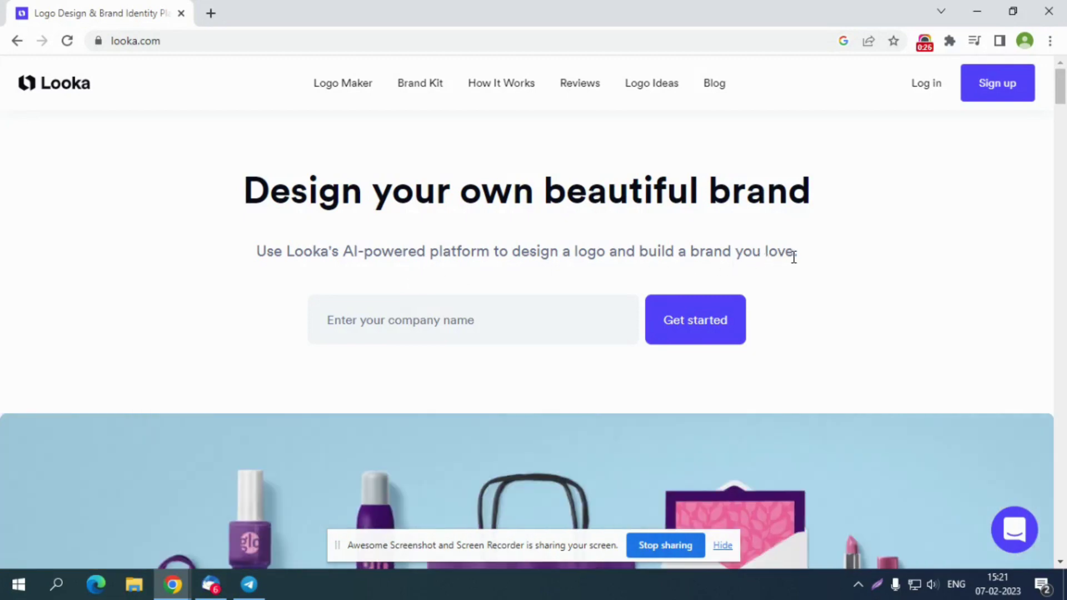
# Scroll the looka.com homepage past its product sections to the 'Get started for free' banner
pyautogui.scroll(-6, 793, 263)
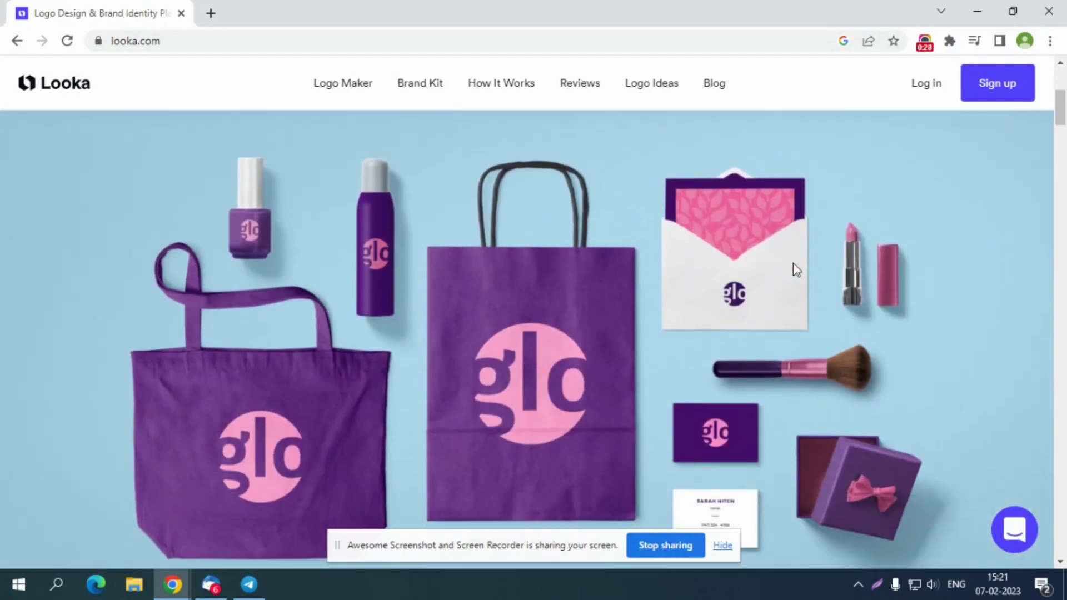
pyautogui.scroll(-10, 793, 265)
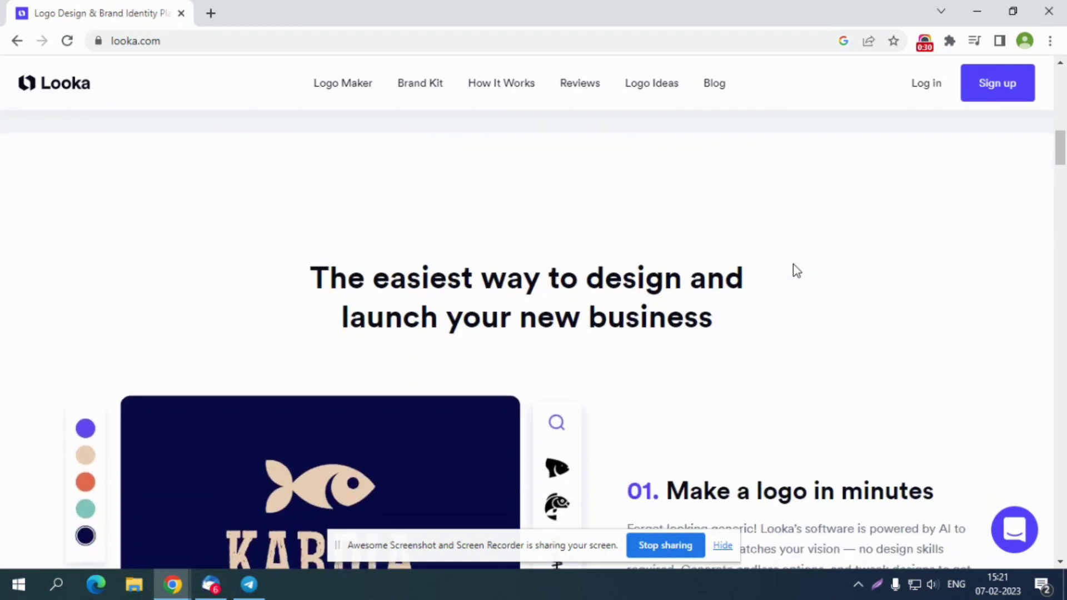
pyautogui.scroll(-2, 792, 271)
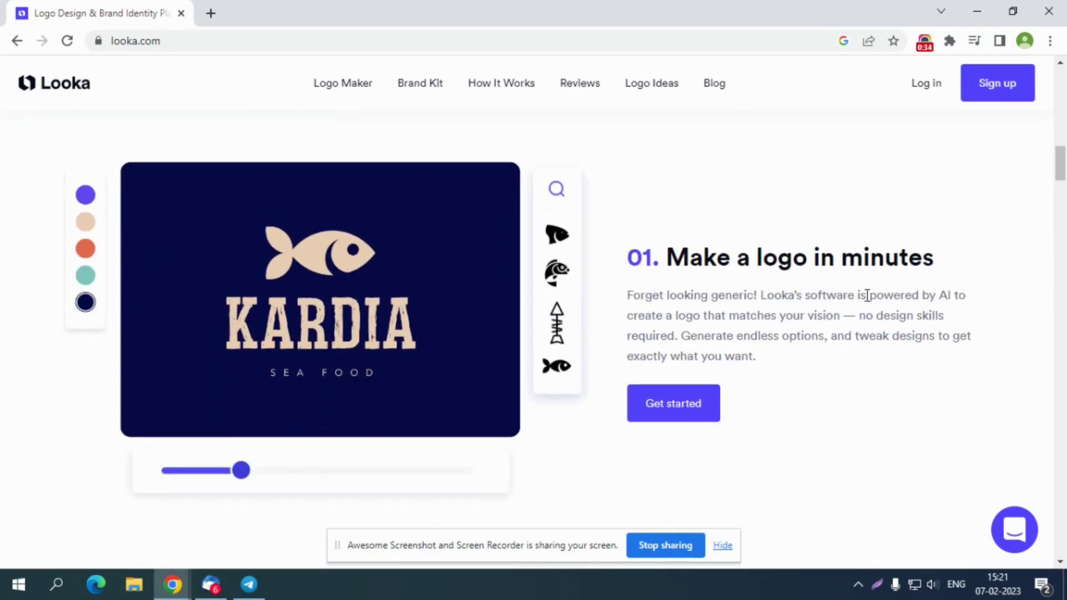
pyautogui.scroll(-5, 925, 312)
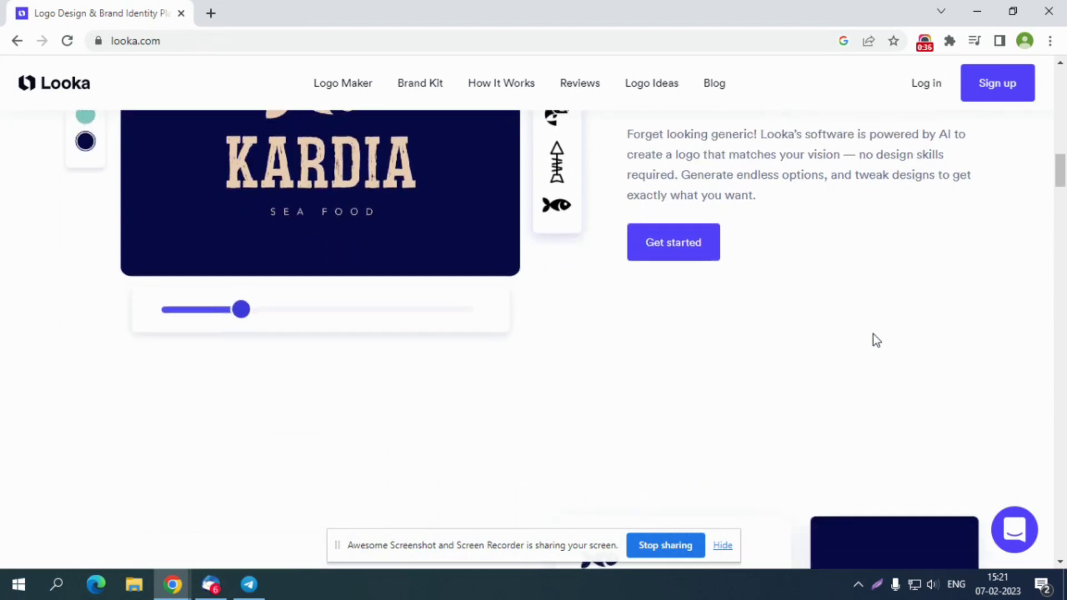
pyautogui.scroll(-3, 823, 347)
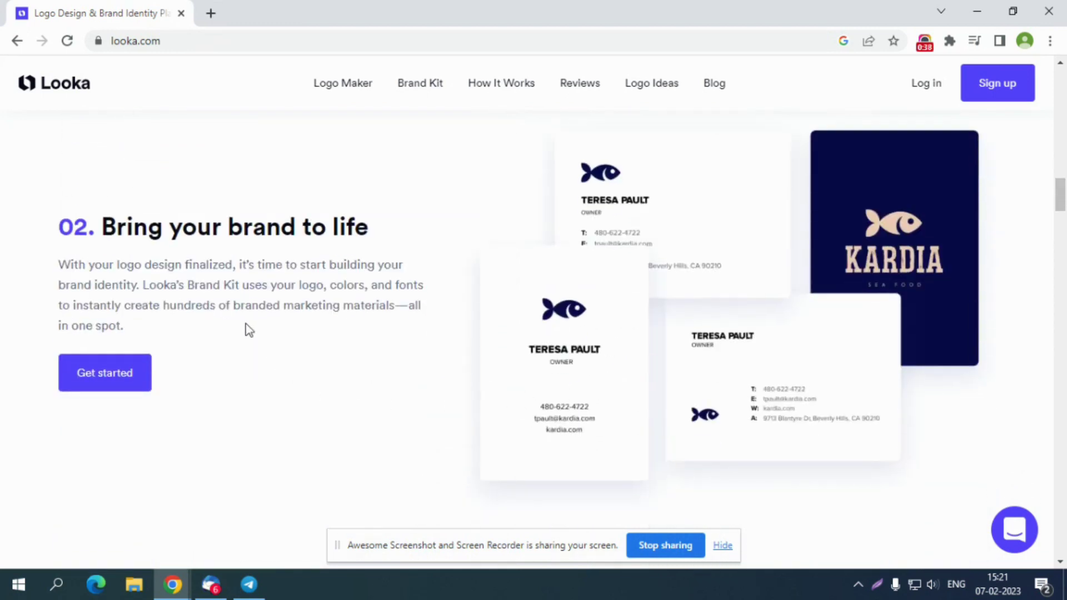
pyautogui.scroll(-14, 295, 337)
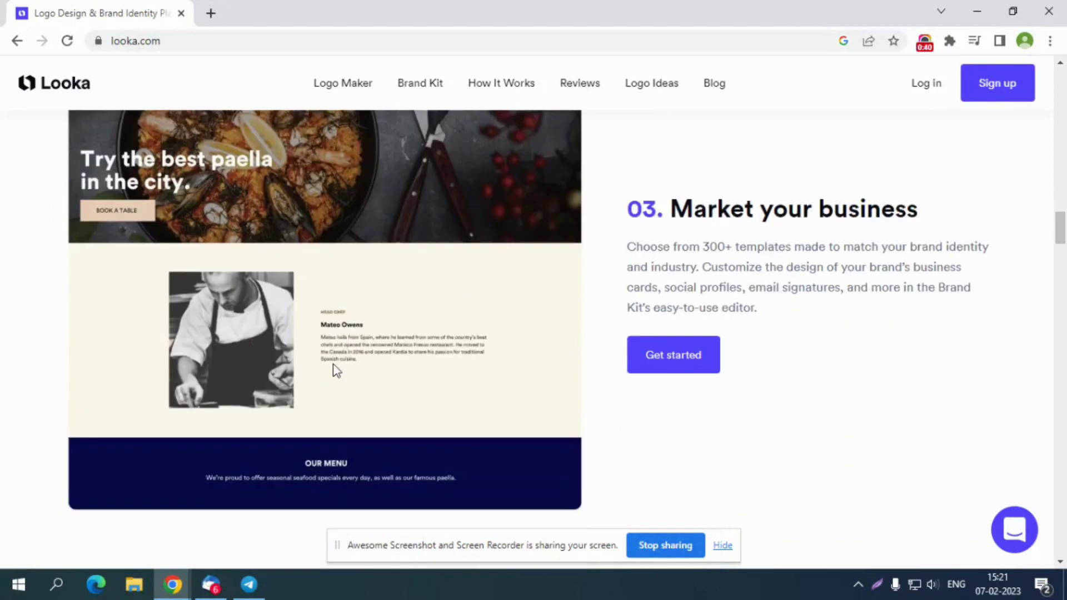
pyautogui.scroll(-12, 396, 372)
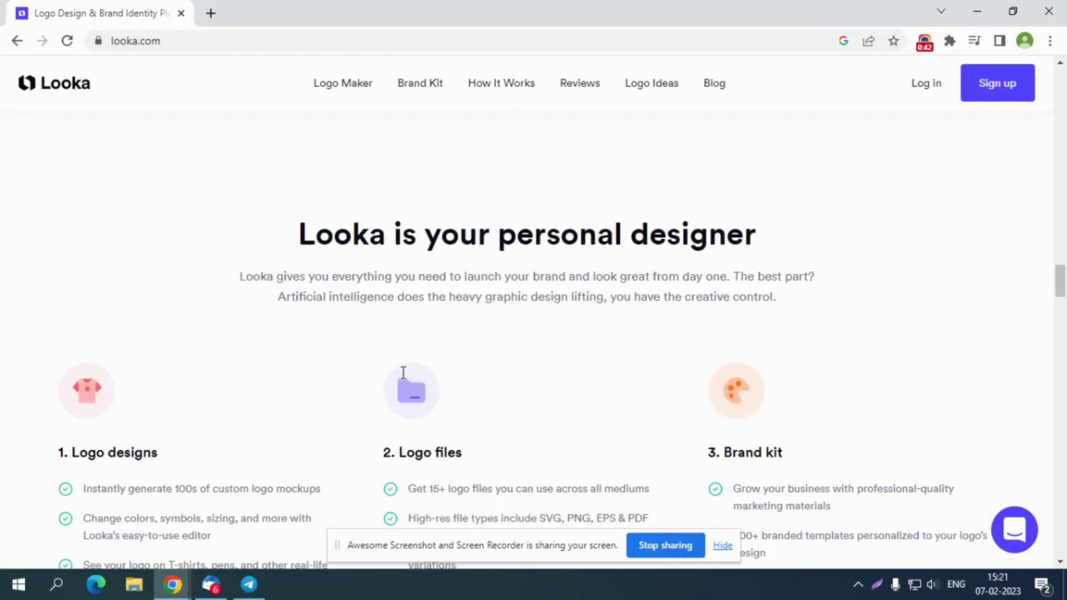
pyautogui.scroll(-1, 402, 373)
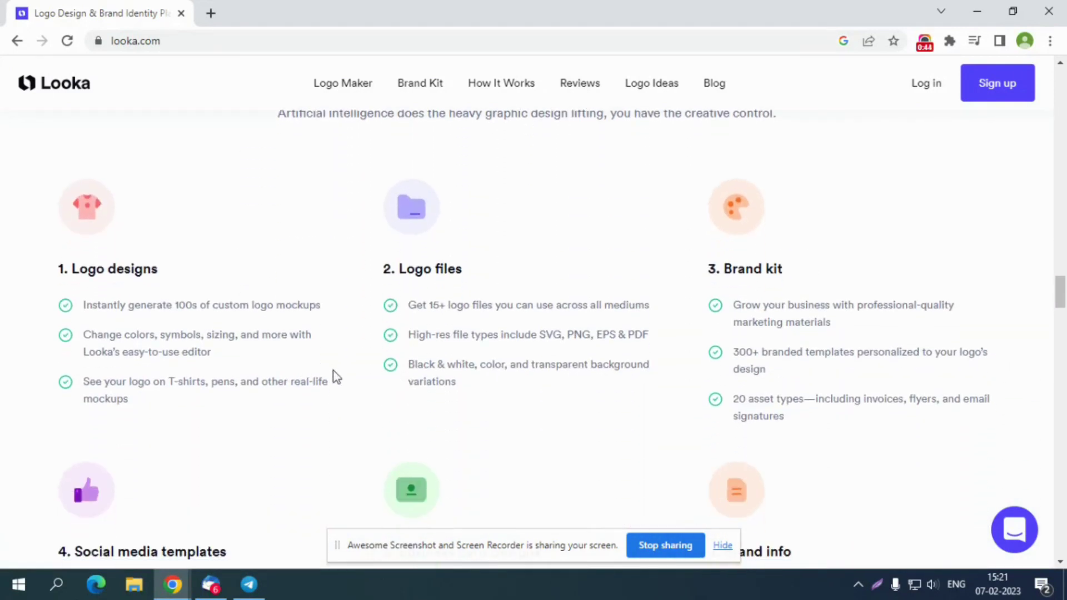
pyautogui.scroll(-1, 338, 382)
pyautogui.scroll(-2, 893, 328)
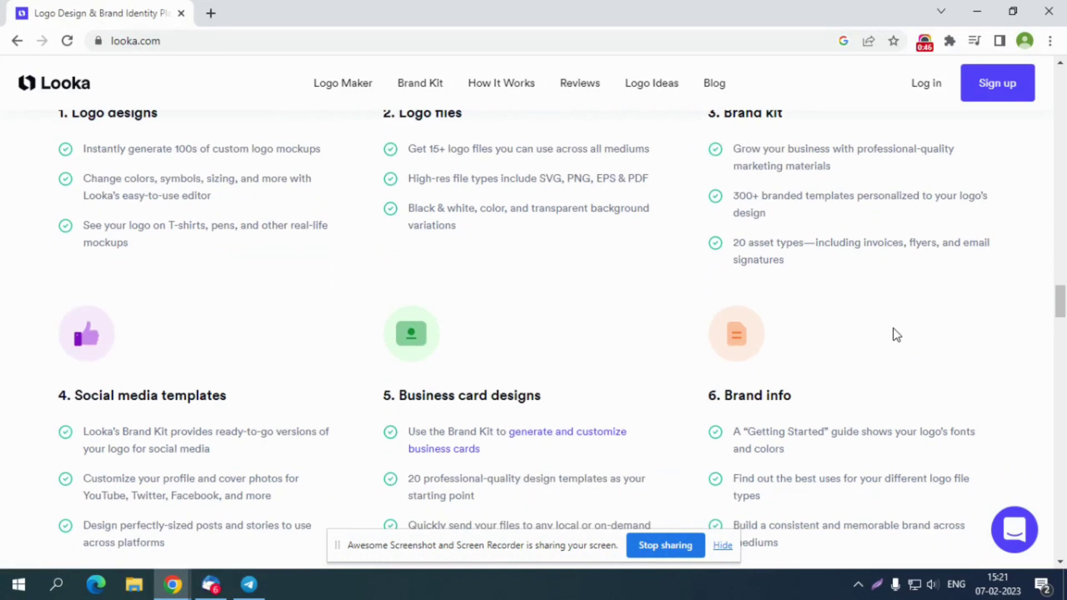
pyautogui.scroll(-2, 761, 352)
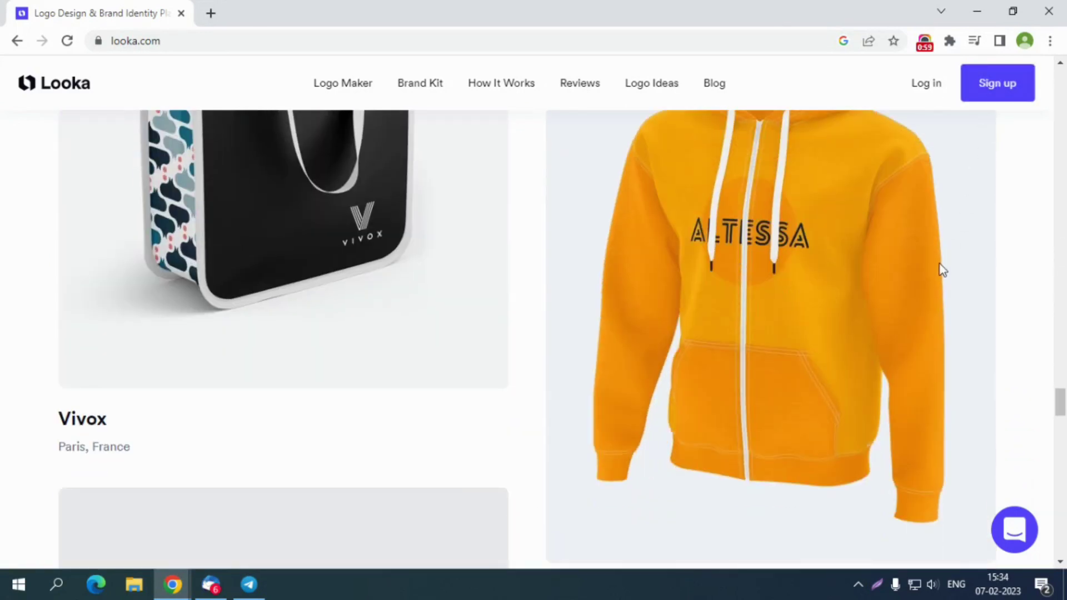
pyautogui.scroll(-5, 939, 276)
pyautogui.scroll(-8, 943, 288)
pyautogui.scroll(-12, 956, 316)
pyautogui.scroll(-10, 954, 318)
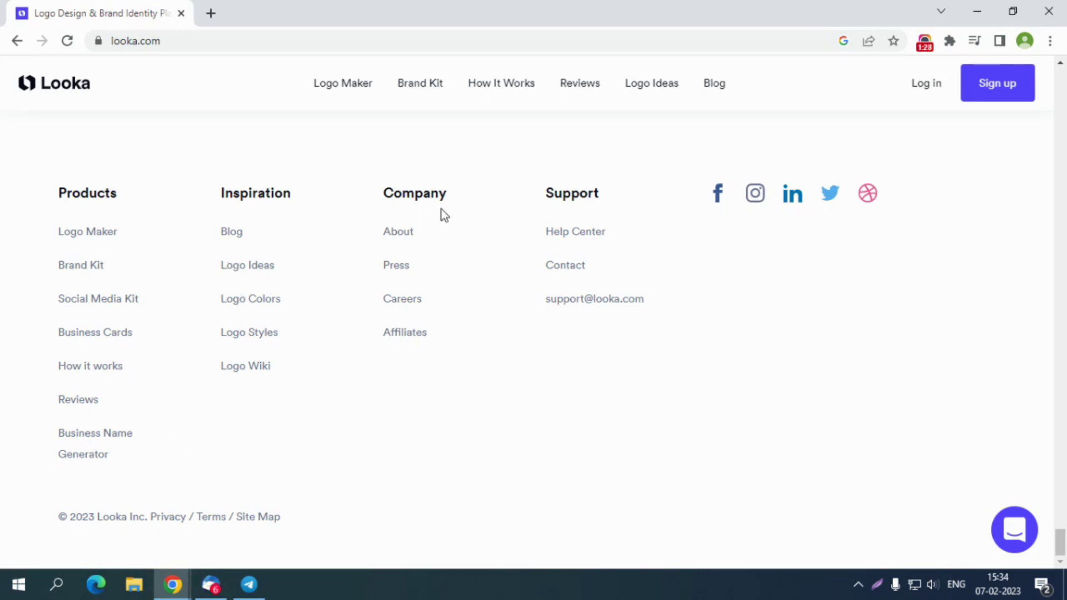
# Open the Looka blog and scroll through its articles
pyautogui.click(721, 88)
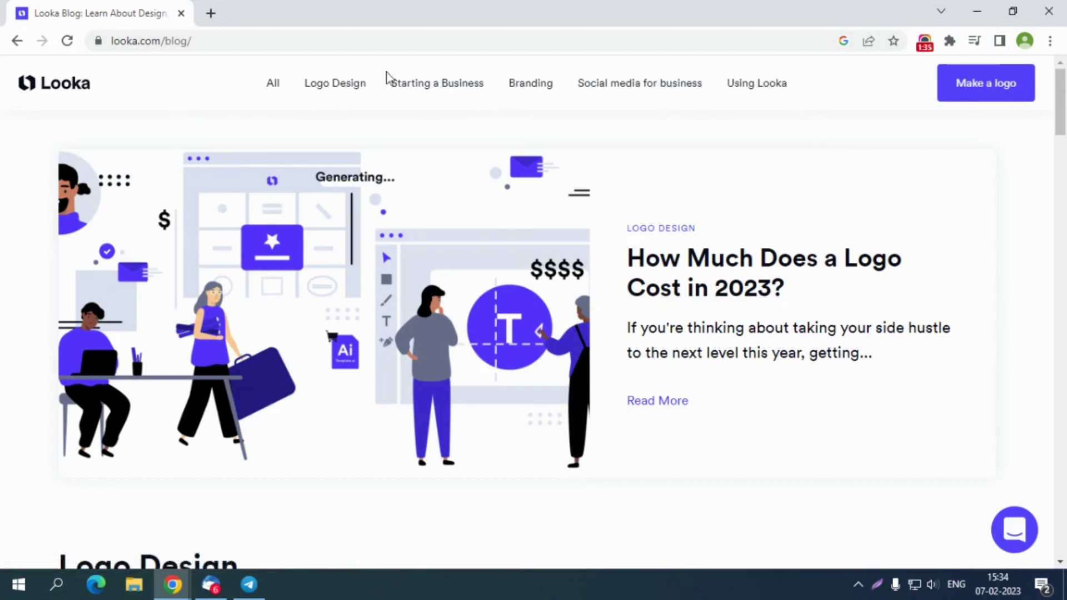
pyautogui.scroll(-15, 850, 136)
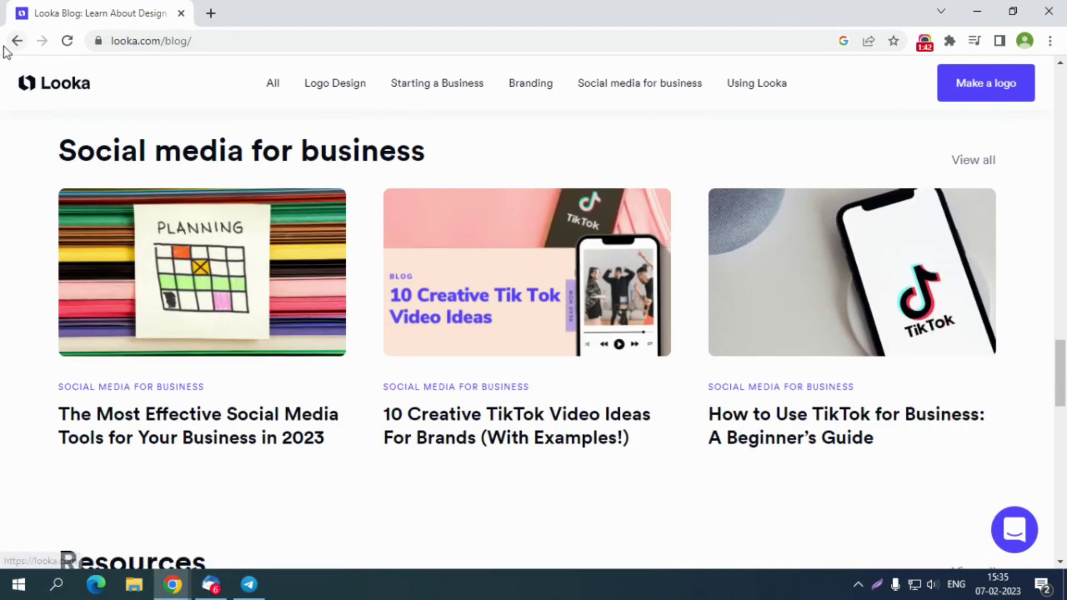
pyautogui.scroll(-5, 17, 128)
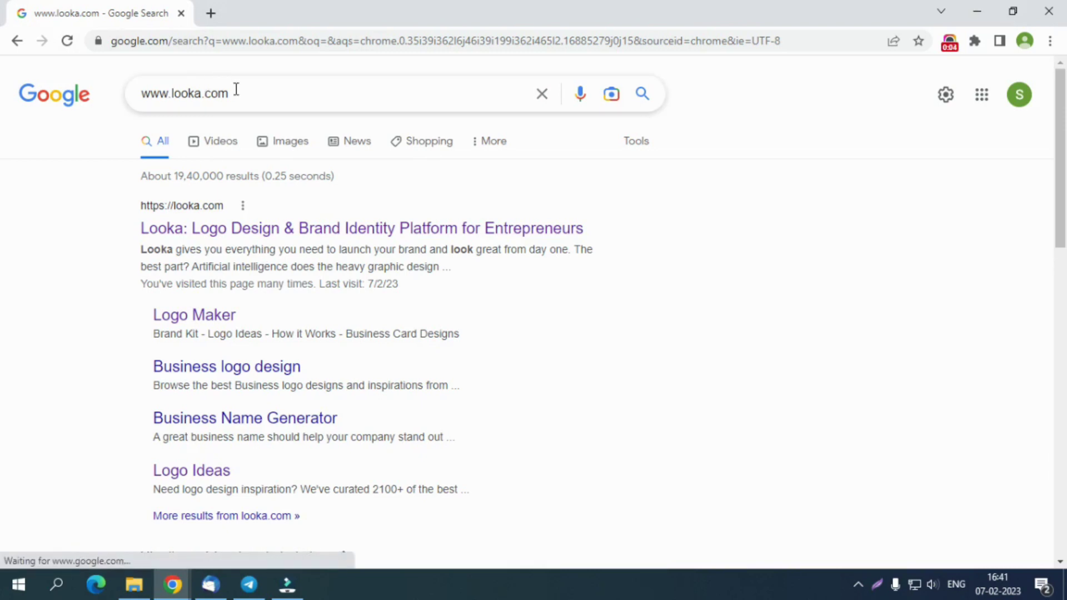
pyautogui.click(235, 89)
pyautogui.click(279, 125)
pyautogui.click(296, 236)
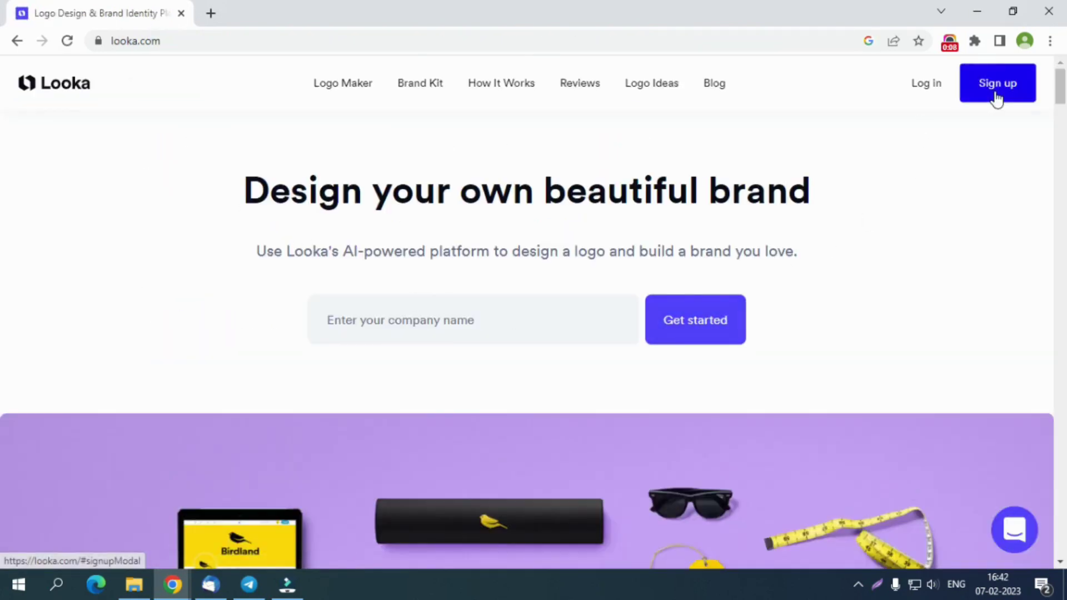
pyautogui.click(995, 93)
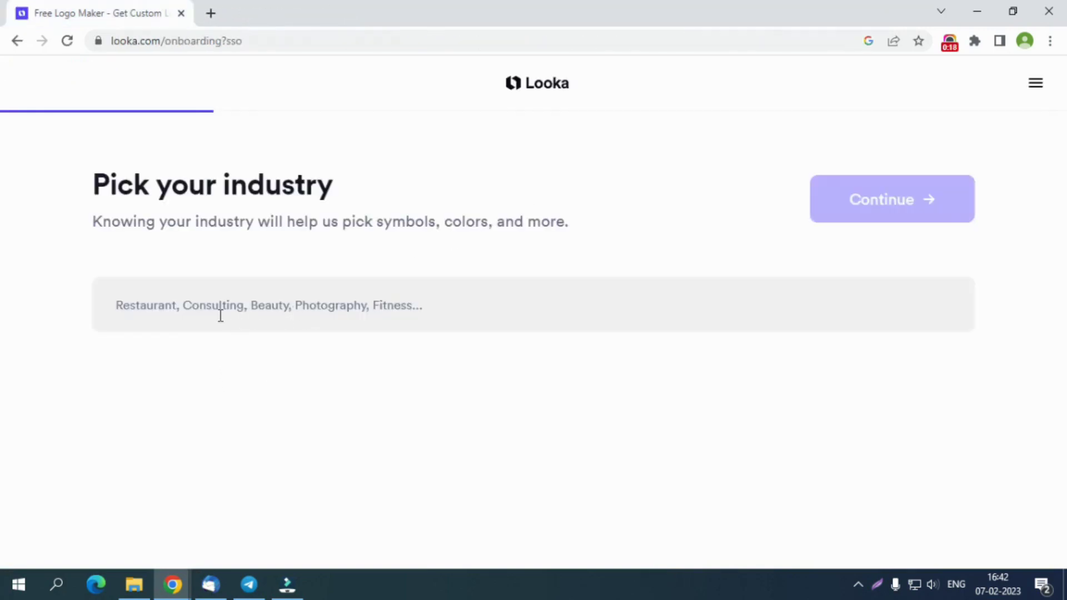
# Enter 'it' and choose IT Consulting as the business industry, then continue
pyautogui.click(221, 316)
pyautogui.write('it cons')
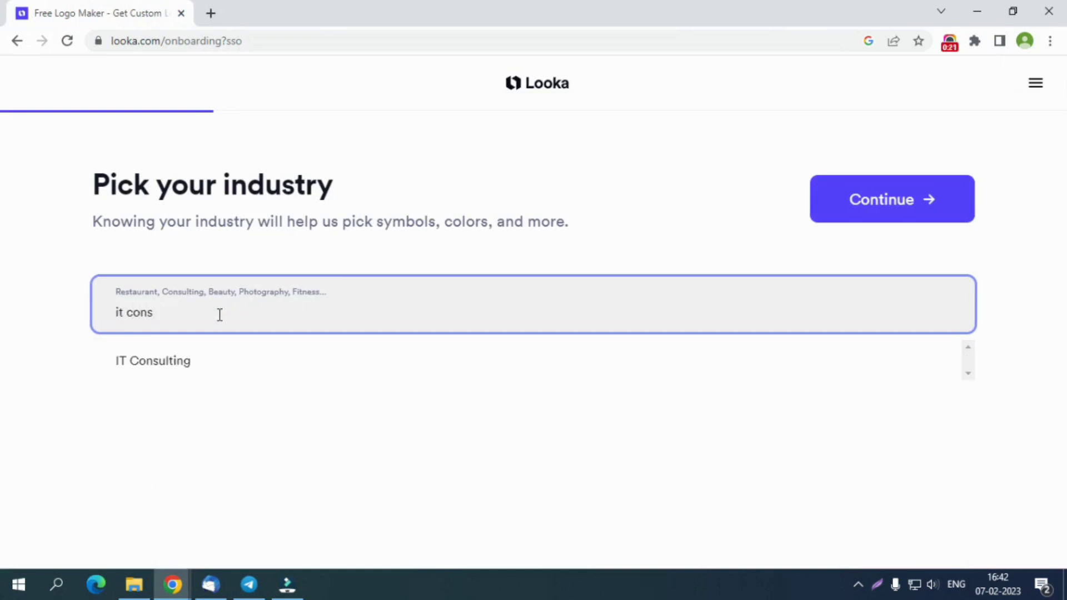
pyautogui.press('Down')
pyautogui.press('Return')
pyautogui.click(887, 199)
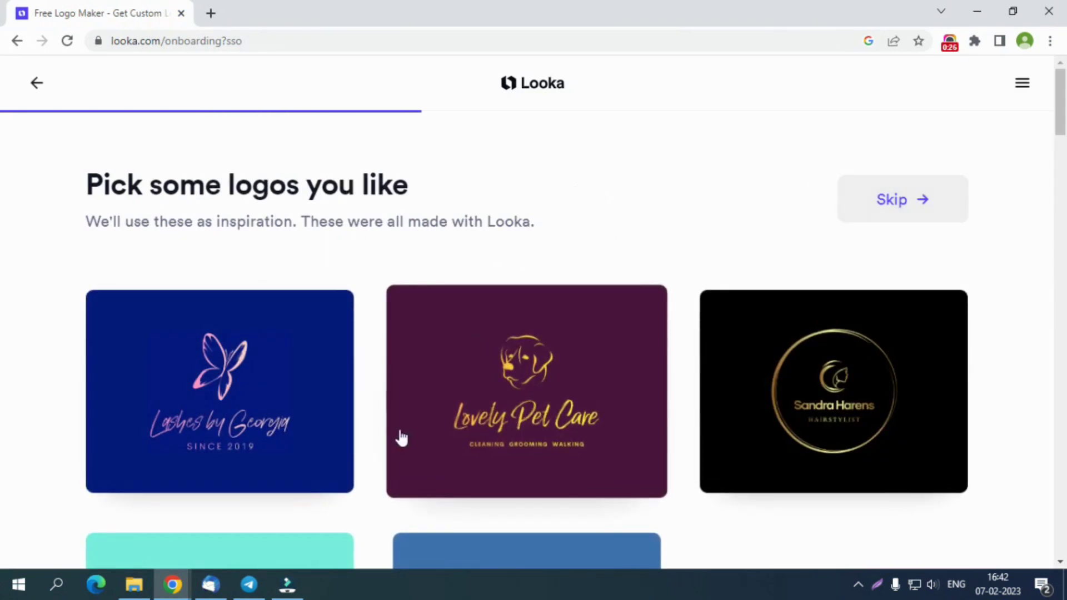
# Pick Lovely Pet Care as the inspiration logo and continue on to the colour choices
pyautogui.scroll(-5, 631, 383)
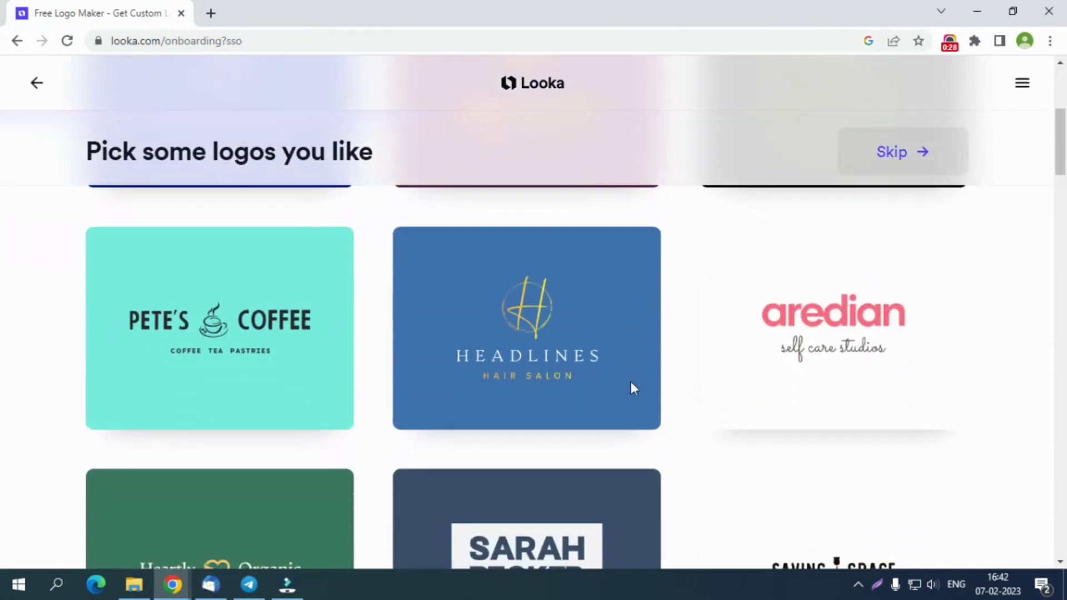
pyautogui.scroll(4, 631, 383)
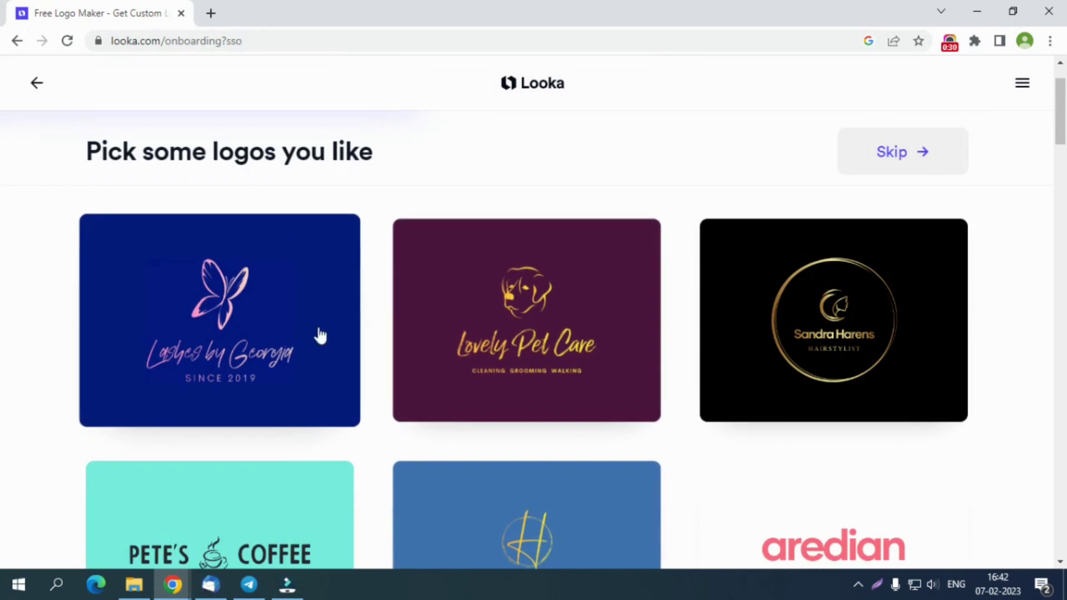
pyautogui.click(423, 306)
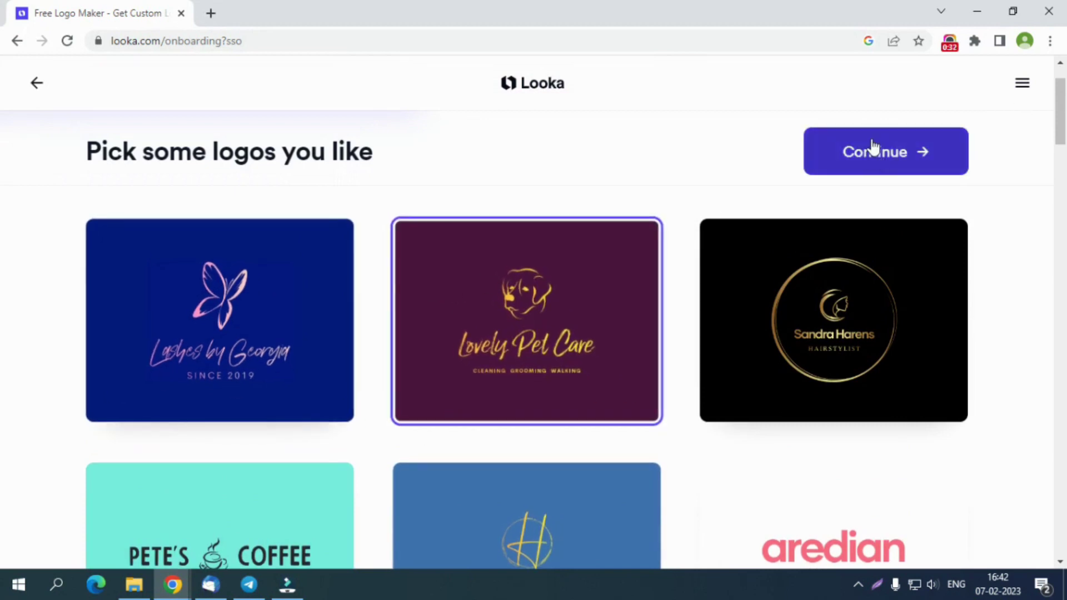
pyautogui.click(872, 145)
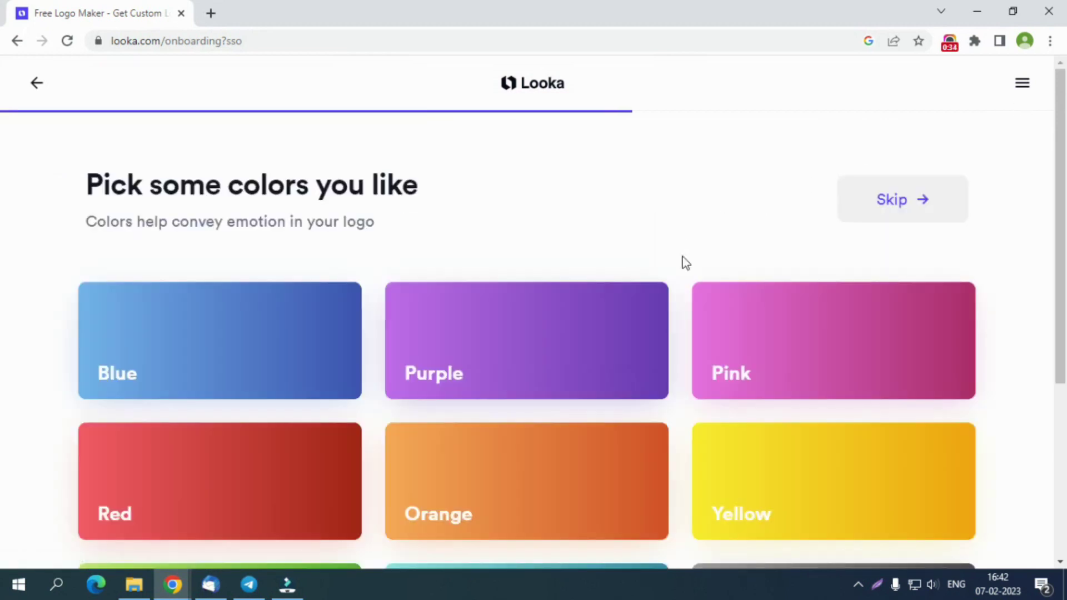
pyautogui.scroll(-5, 686, 264)
pyautogui.scroll(3, 689, 274)
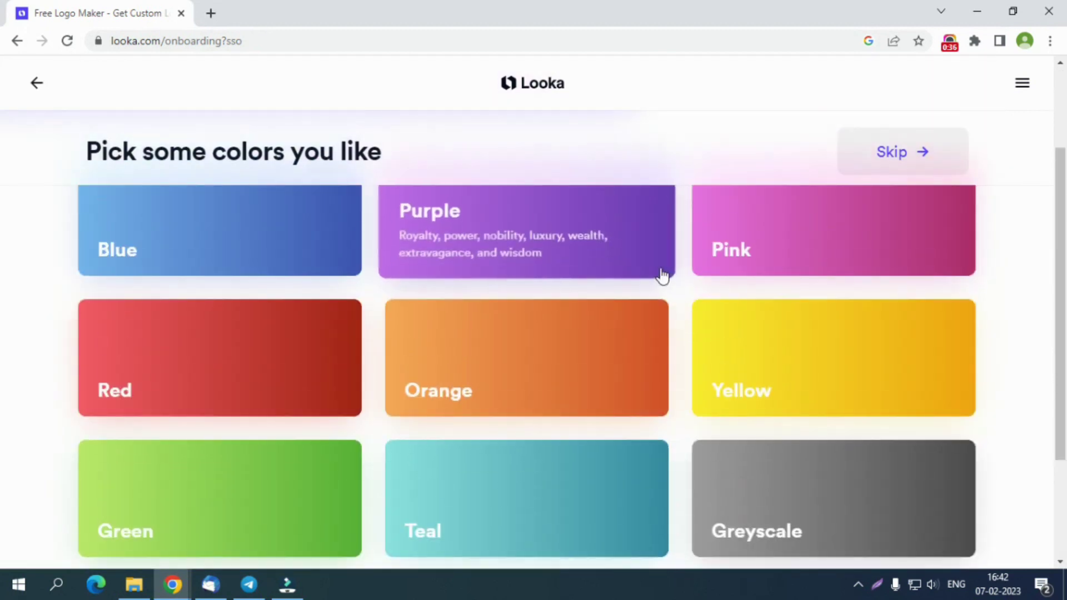
pyautogui.scroll(1, 607, 317)
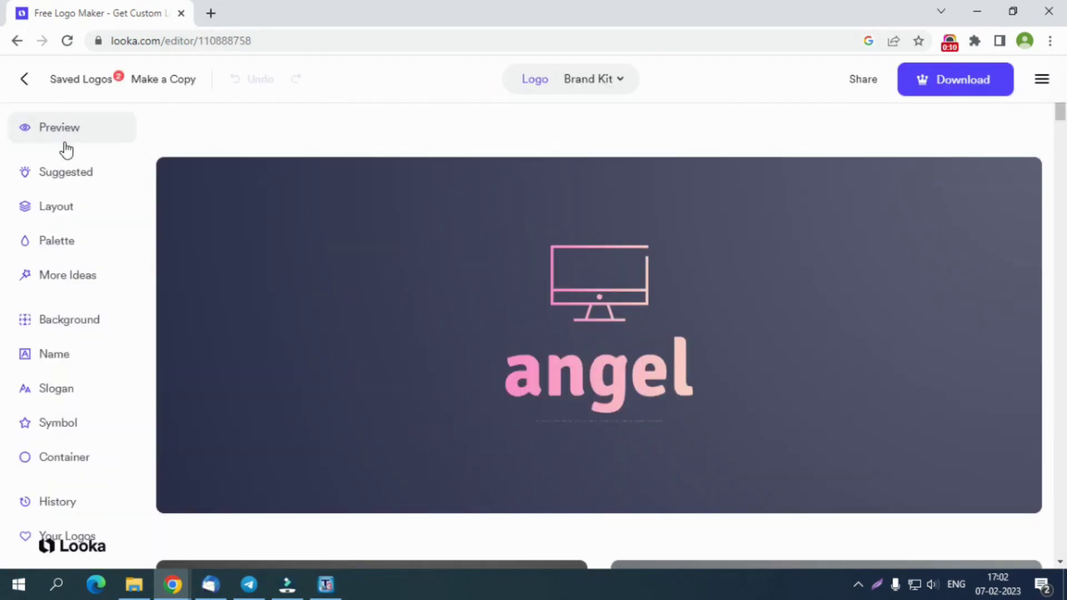
# Scroll through the angel logo's Brand Kit mockups, colour palette and marketing cards
pyautogui.scroll(-10, 296, 197)
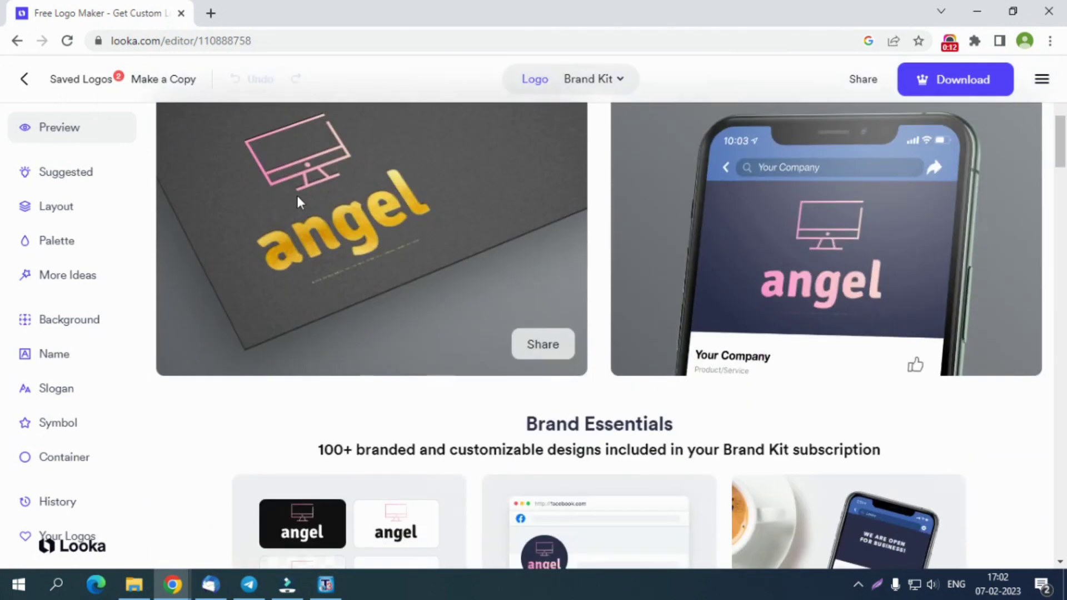
pyautogui.scroll(-7, 299, 201)
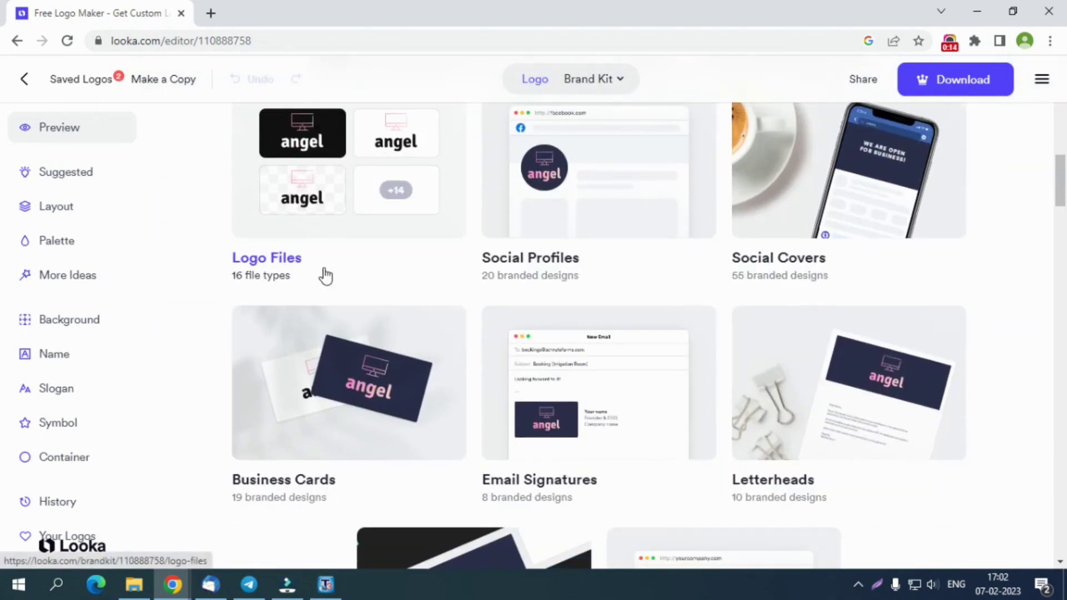
pyautogui.scroll(-8, 326, 278)
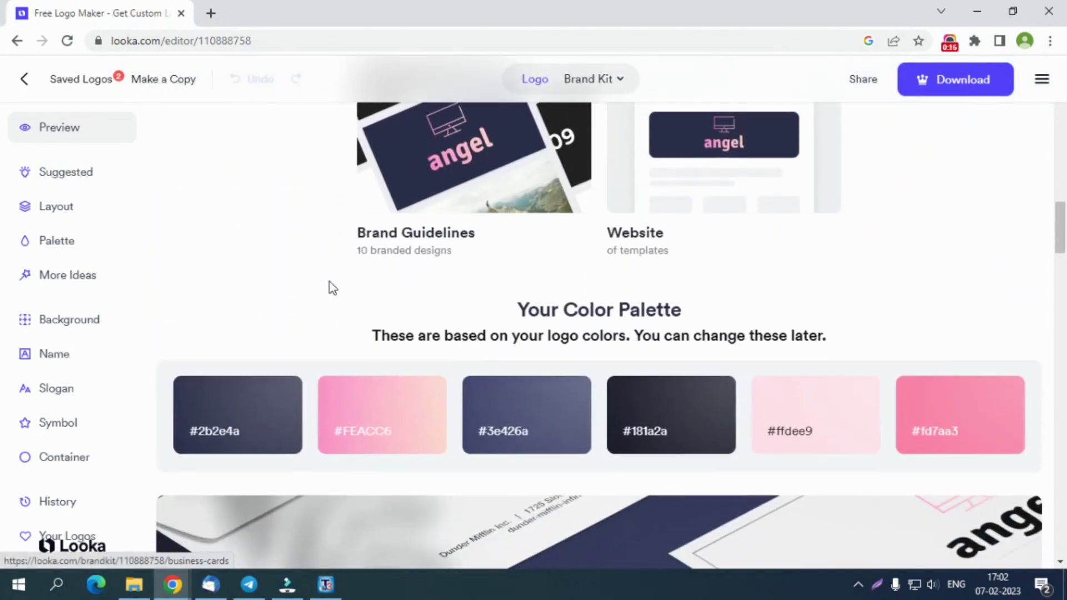
pyautogui.scroll(-3, 329, 284)
pyautogui.scroll(-4, 205, 257)
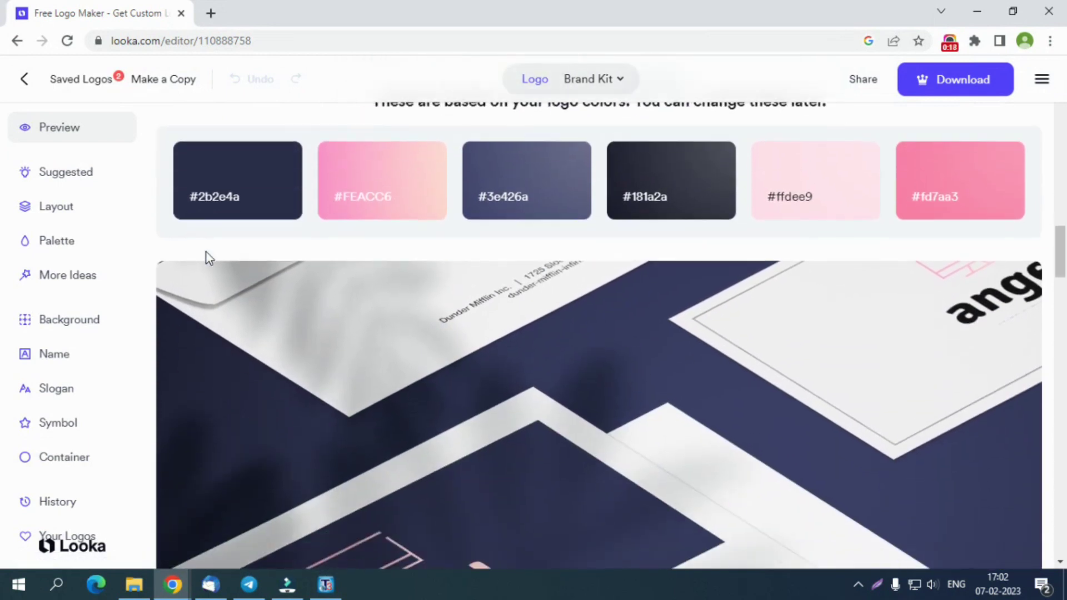
pyautogui.scroll(-8, 162, 379)
pyautogui.scroll(-2, 173, 396)
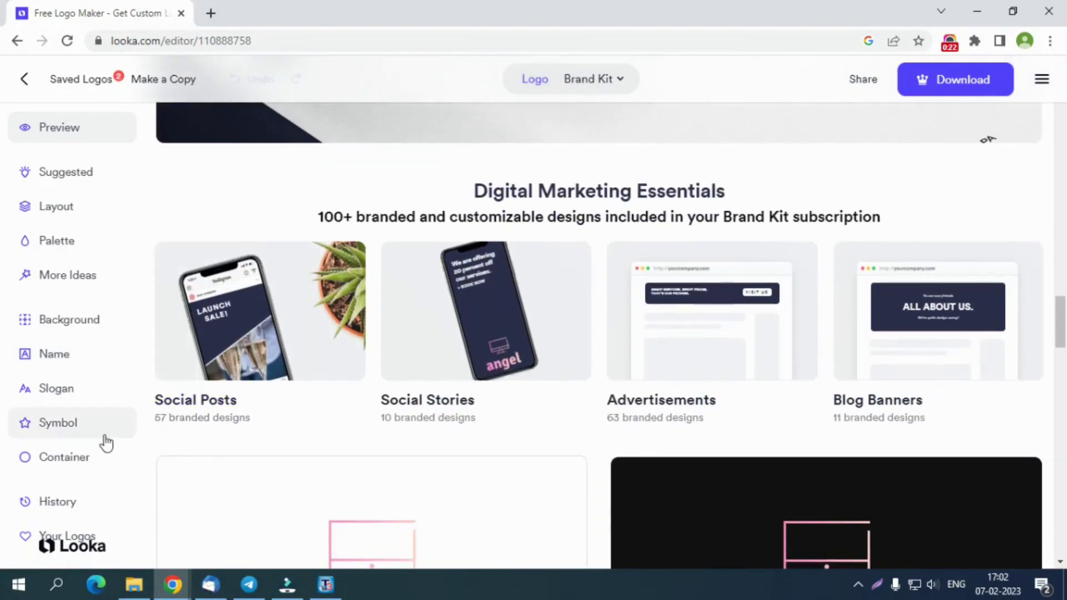
# Browse the Suggested designs, Layout arrangements and colour Palette options for the angel logo
pyautogui.click(81, 177)
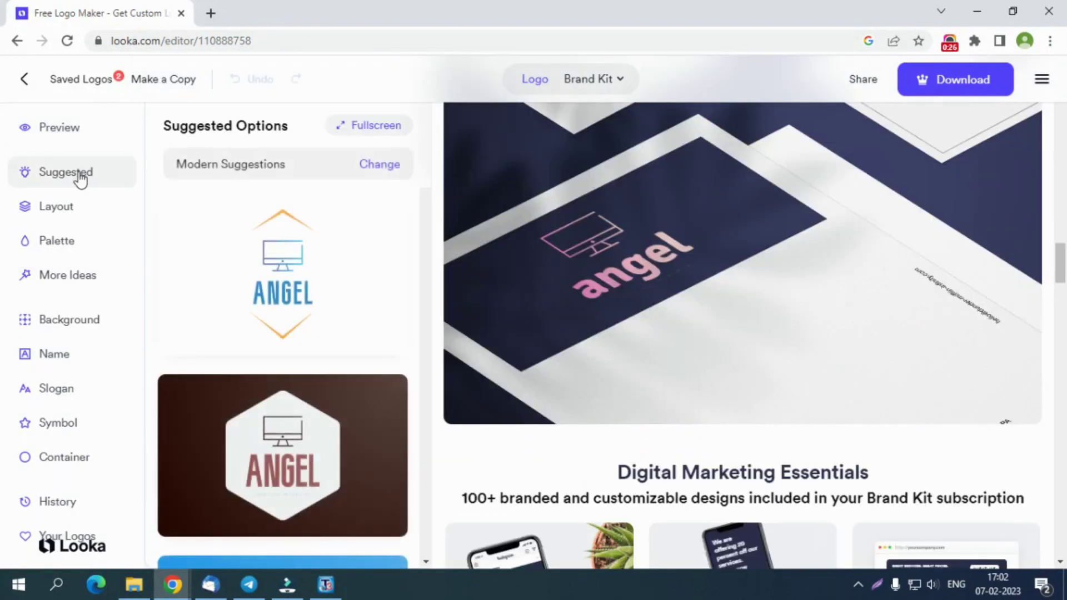
pyautogui.click(72, 209)
pyautogui.scroll(-3, 297, 244)
pyautogui.scroll(-6, 296, 245)
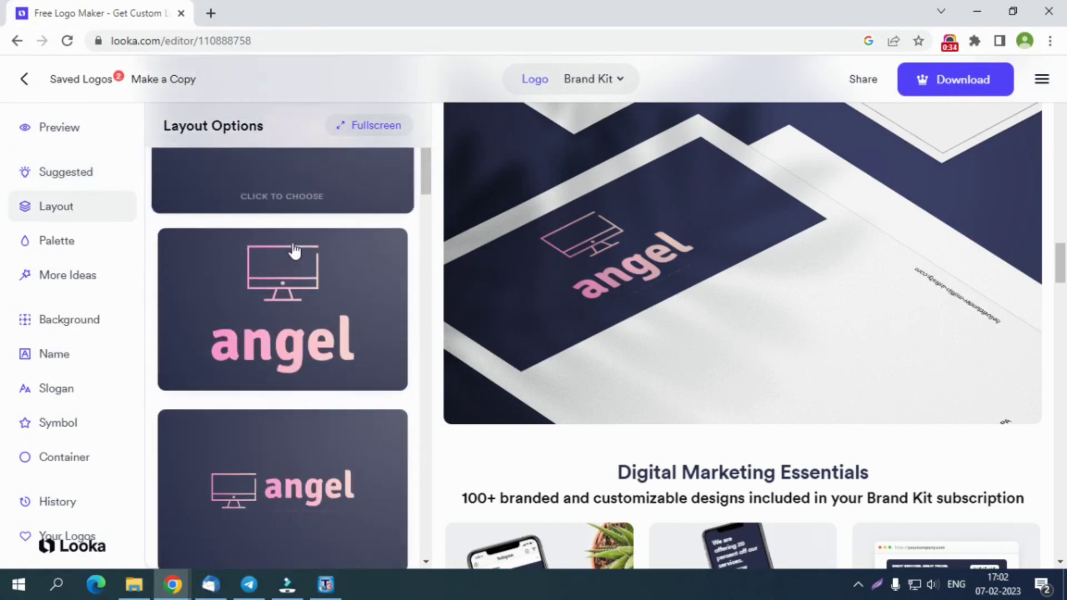
pyautogui.scroll(-2, 295, 256)
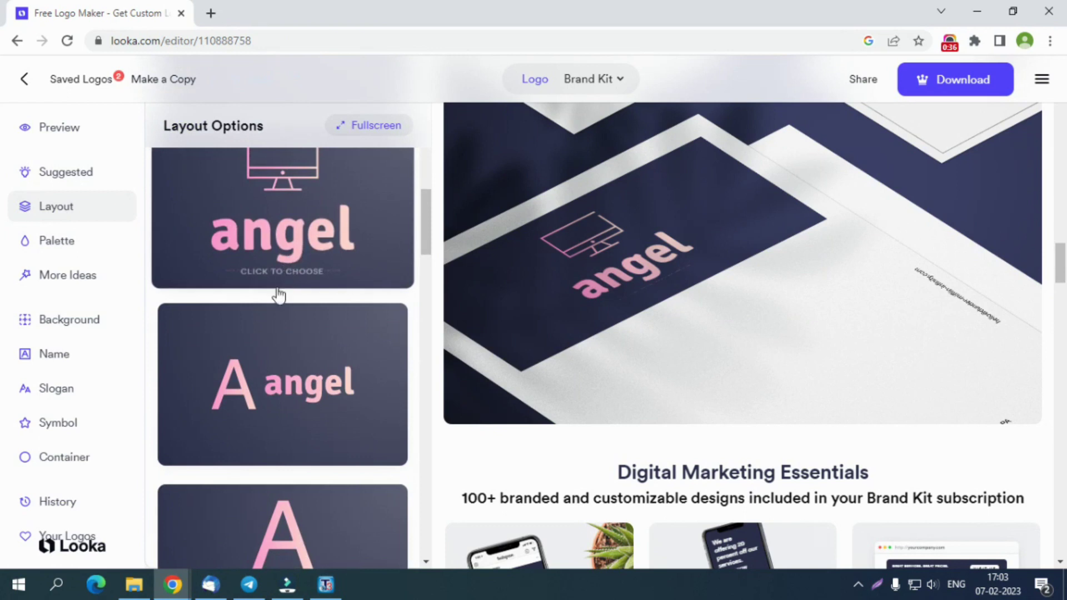
pyautogui.click(71, 243)
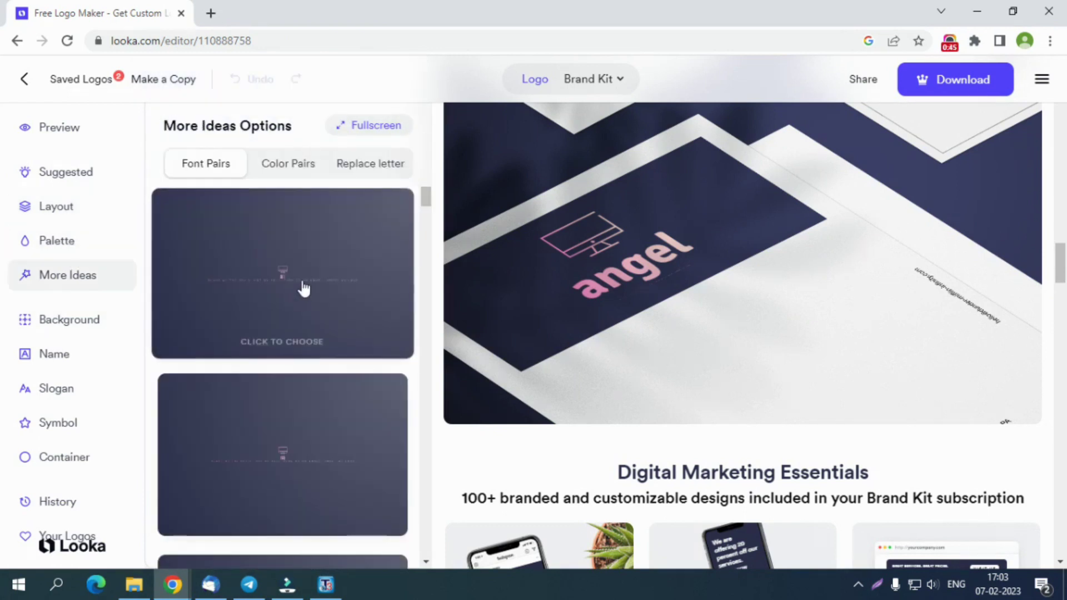
pyautogui.scroll(-3, 302, 287)
# Apply a different font pair to the logo and browse the background colour choices
pyautogui.click(303, 286)
pyautogui.scroll(-3, 304, 288)
pyautogui.scroll(-7, 473, 357)
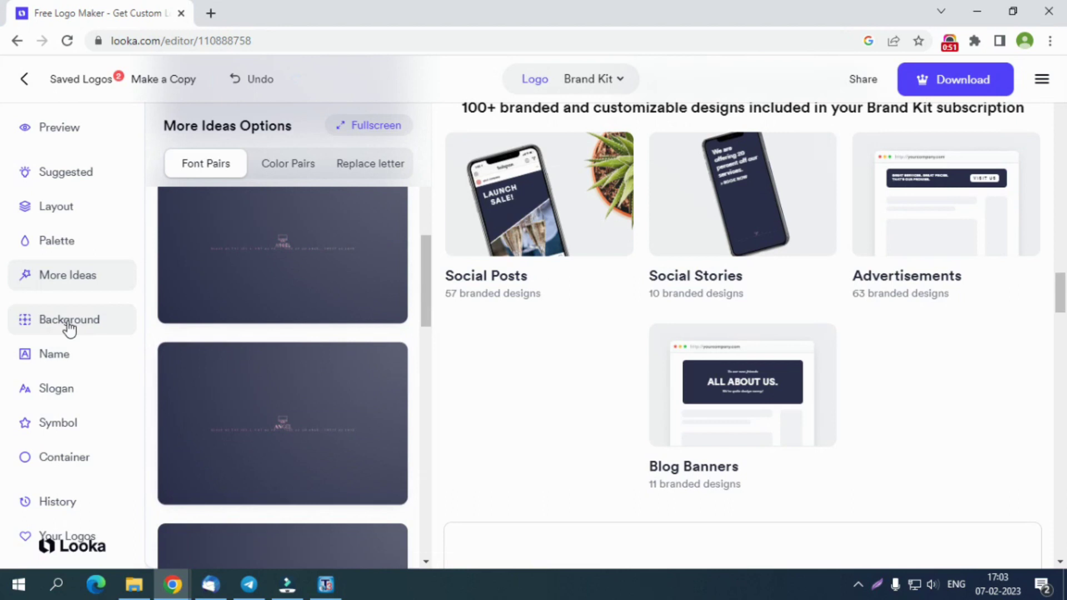
pyautogui.click(71, 331)
pyautogui.scroll(-3, 254, 331)
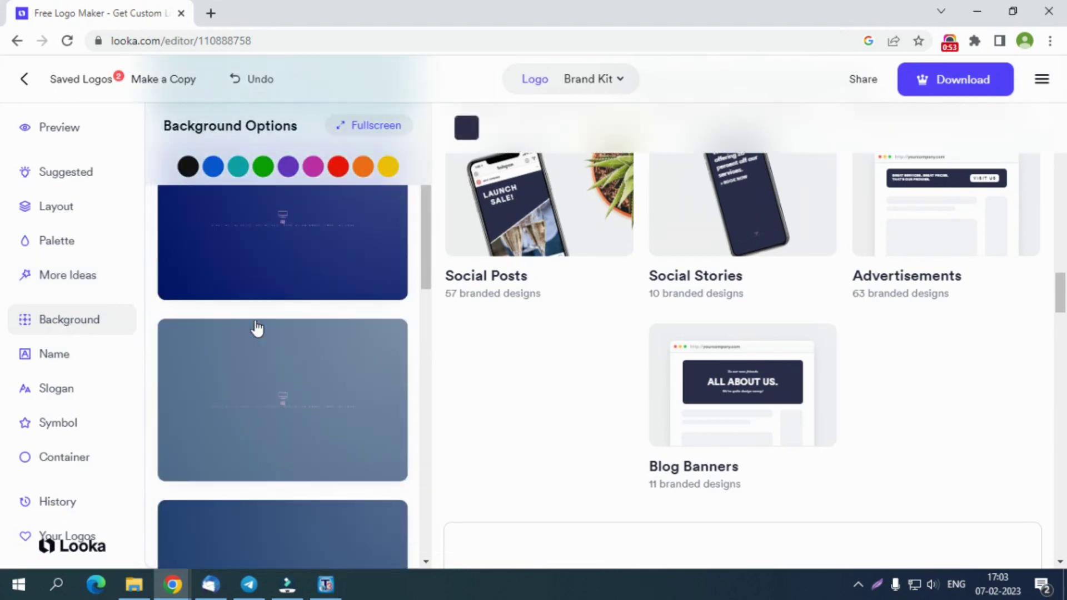
pyautogui.scroll(-5, 257, 333)
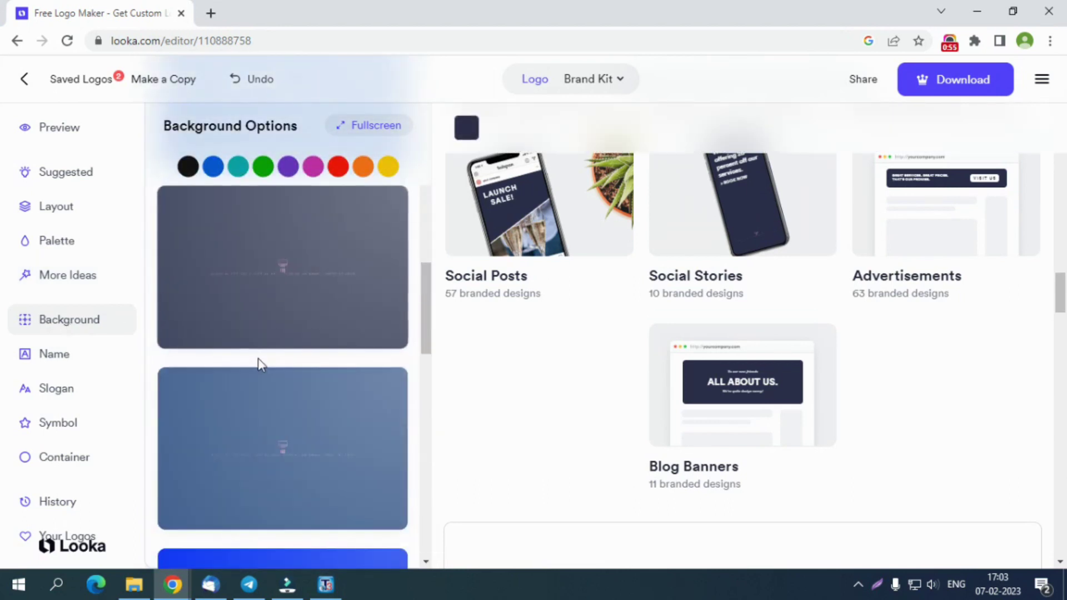
# Review the logo Name and Slogan text settings, then browse alternative abstract symbols
pyautogui.click(84, 360)
pyautogui.scroll(-4, 300, 363)
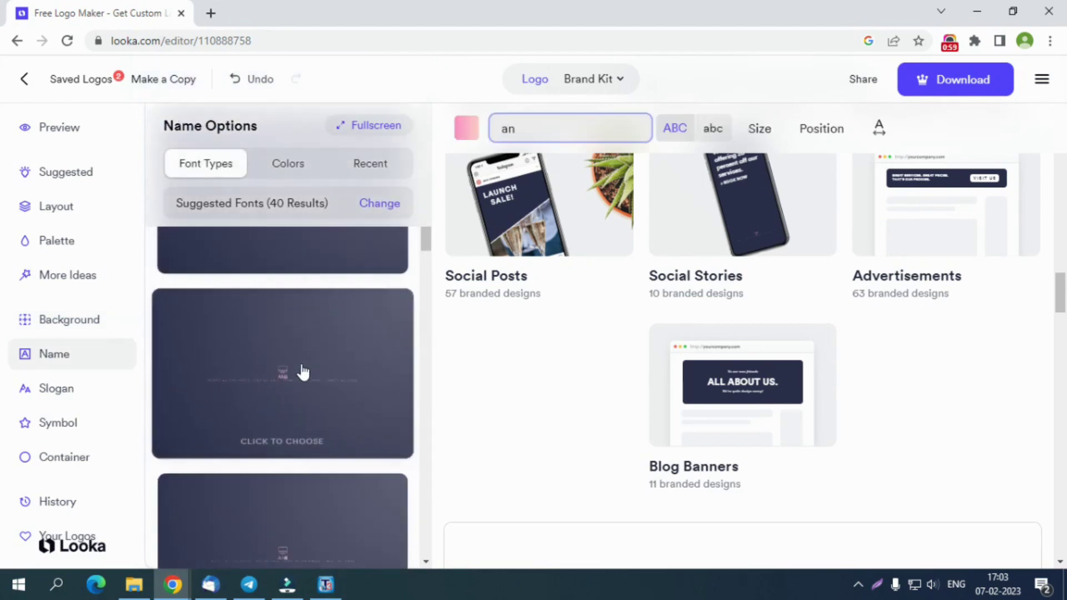
pyautogui.scroll(-6, 689, 335)
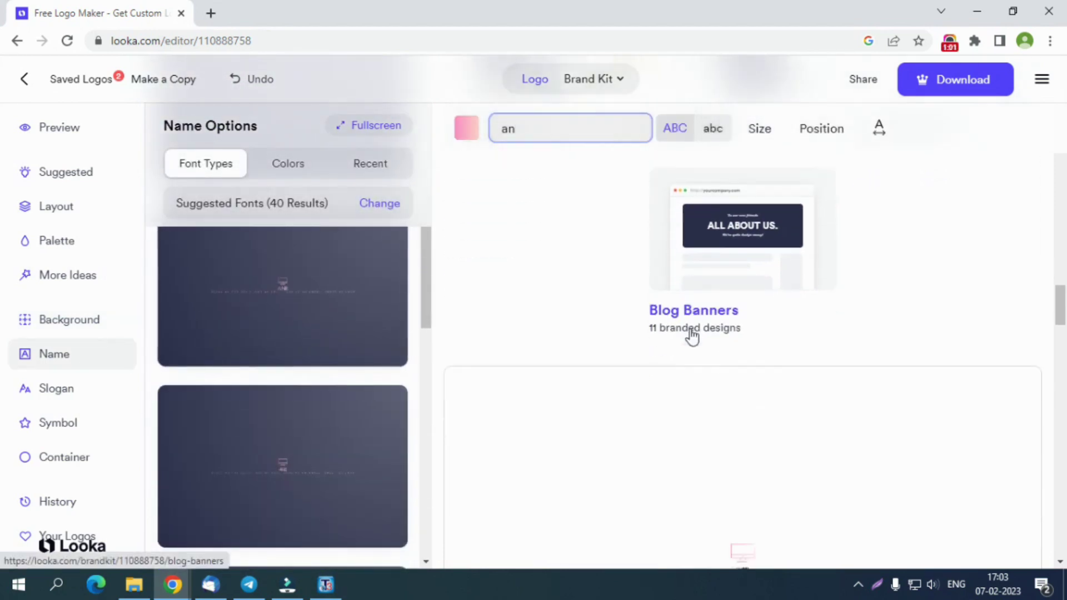
pyautogui.click(35, 400)
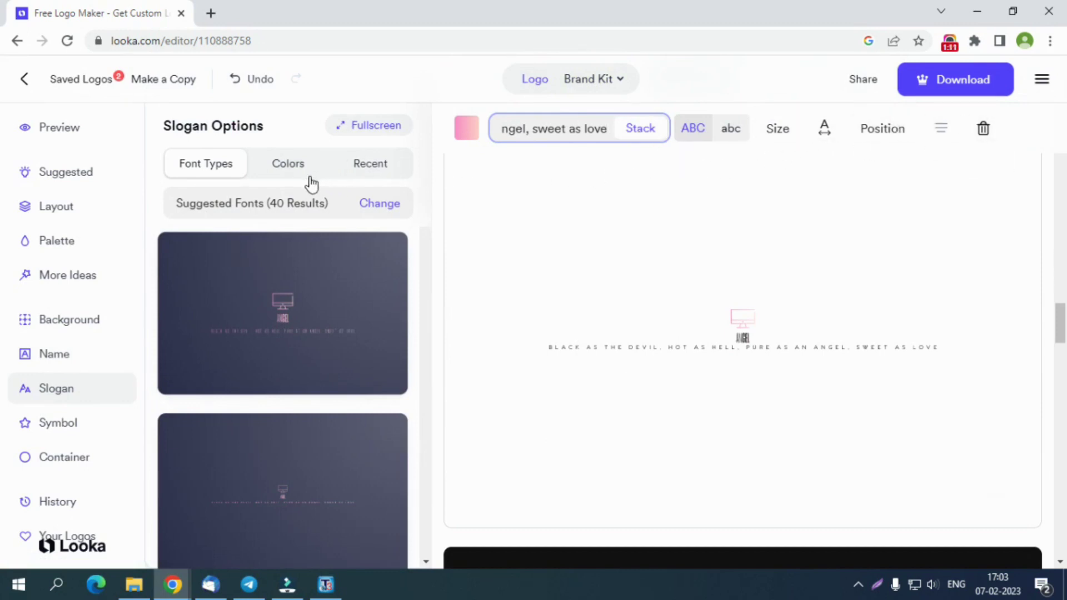
pyautogui.click(50, 427)
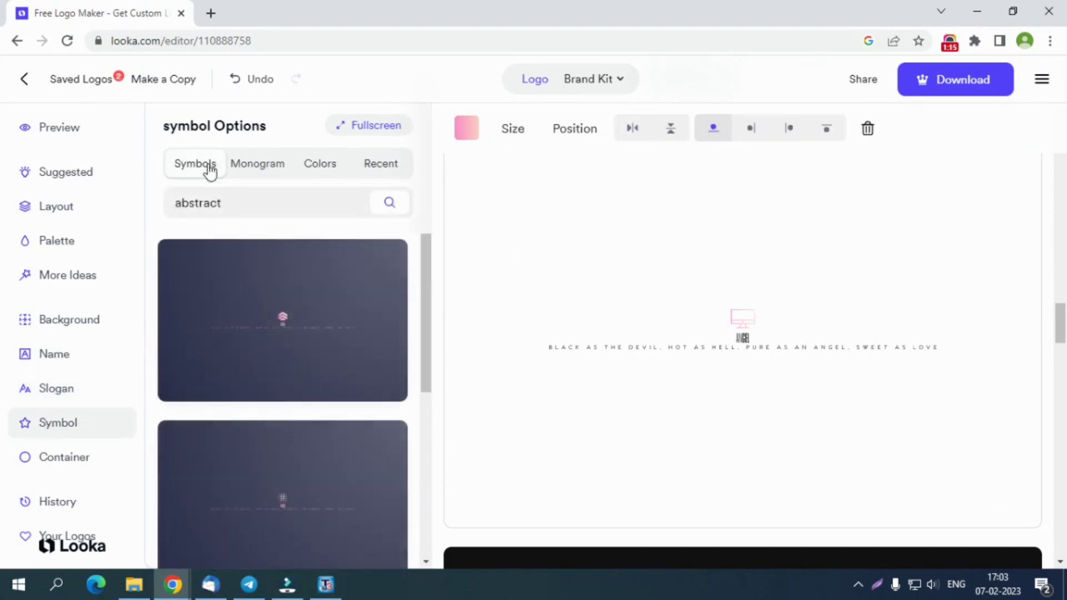
pyautogui.scroll(-1, 284, 311)
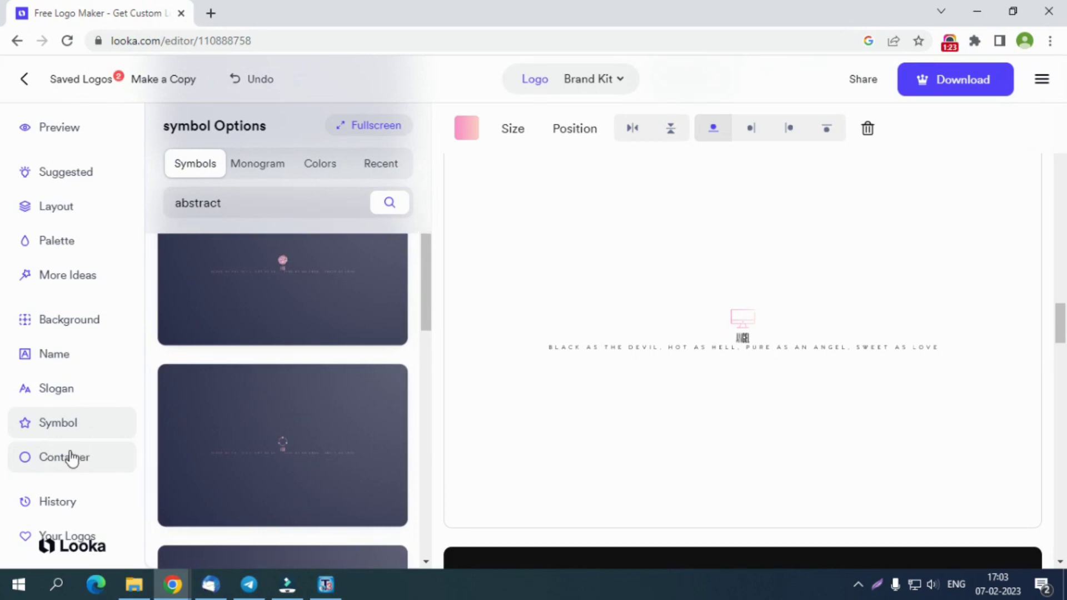
# Browse container shapes for the logo, then check its History and the Your Logos panel
pyautogui.click(71, 459)
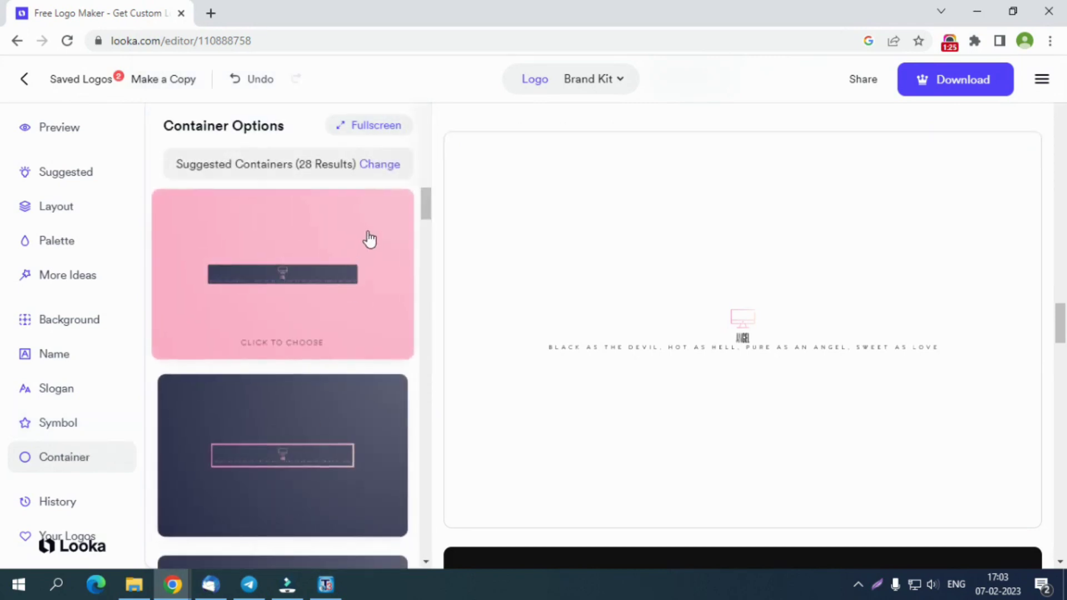
pyautogui.scroll(-7, 370, 239)
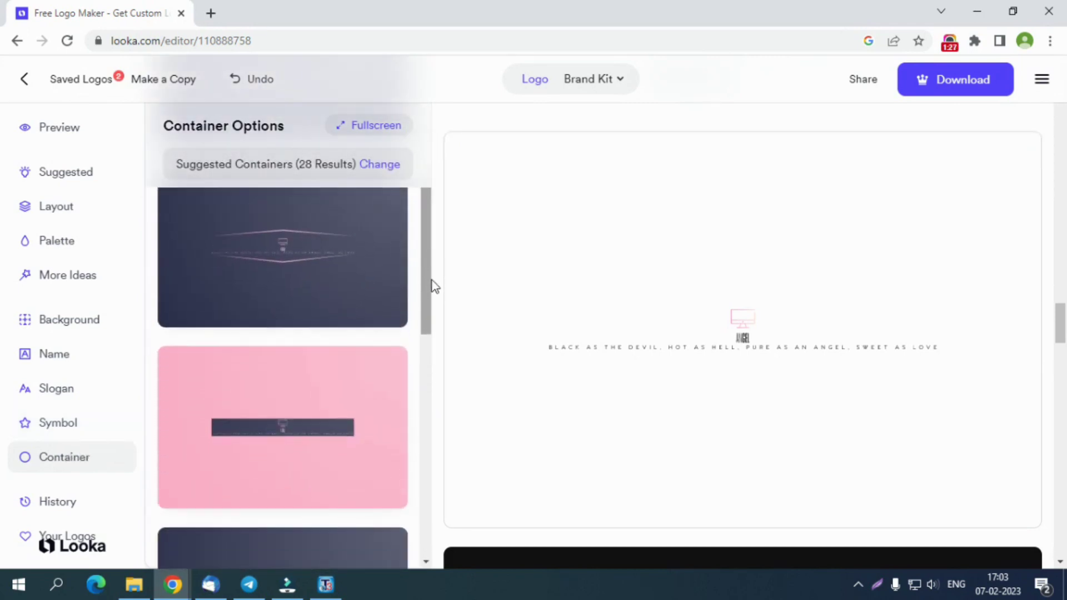
pyautogui.scroll(-4, 438, 309)
pyautogui.scroll(-3, 389, 359)
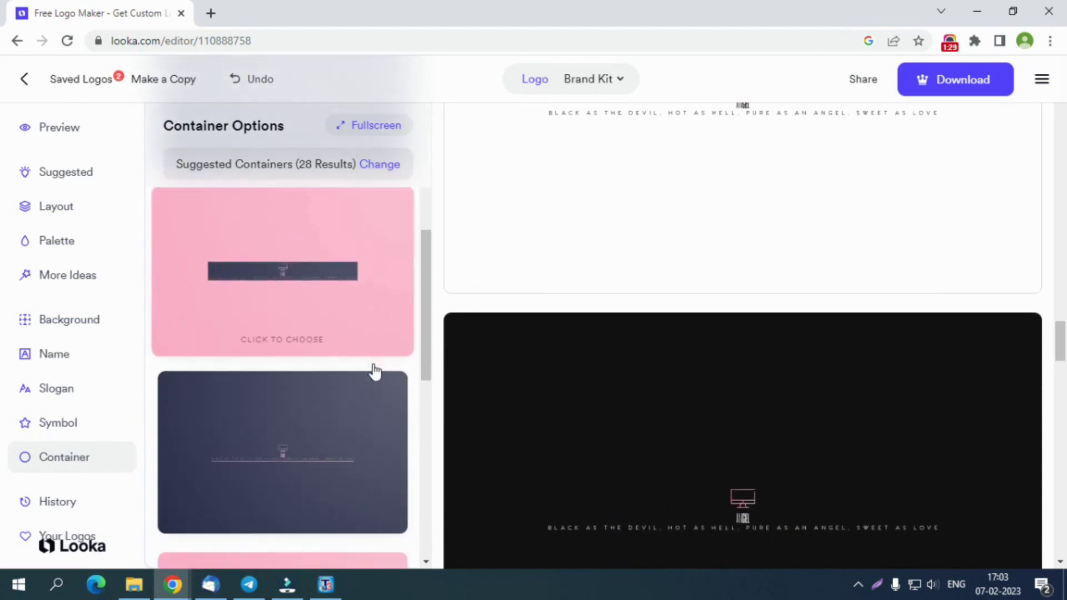
pyautogui.scroll(-6, 345, 389)
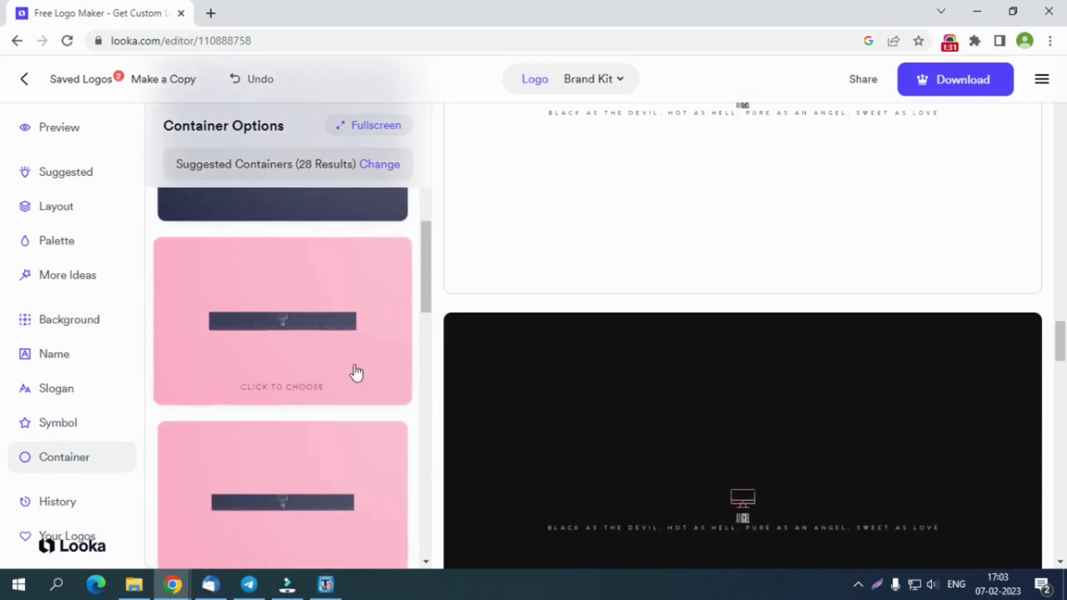
pyautogui.scroll(-6, 668, 147)
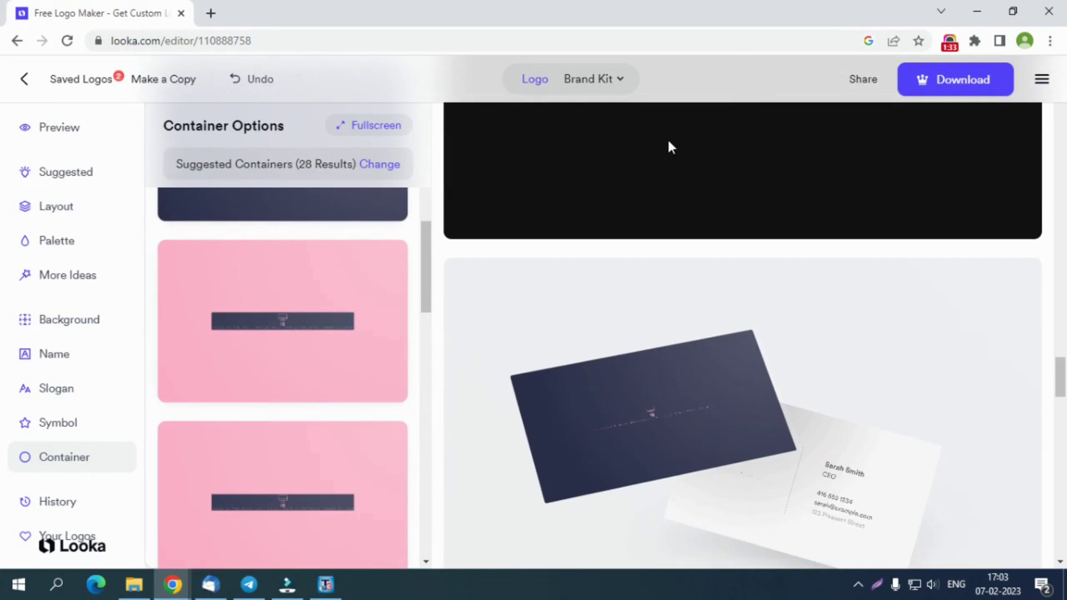
pyautogui.scroll(-3, 669, 148)
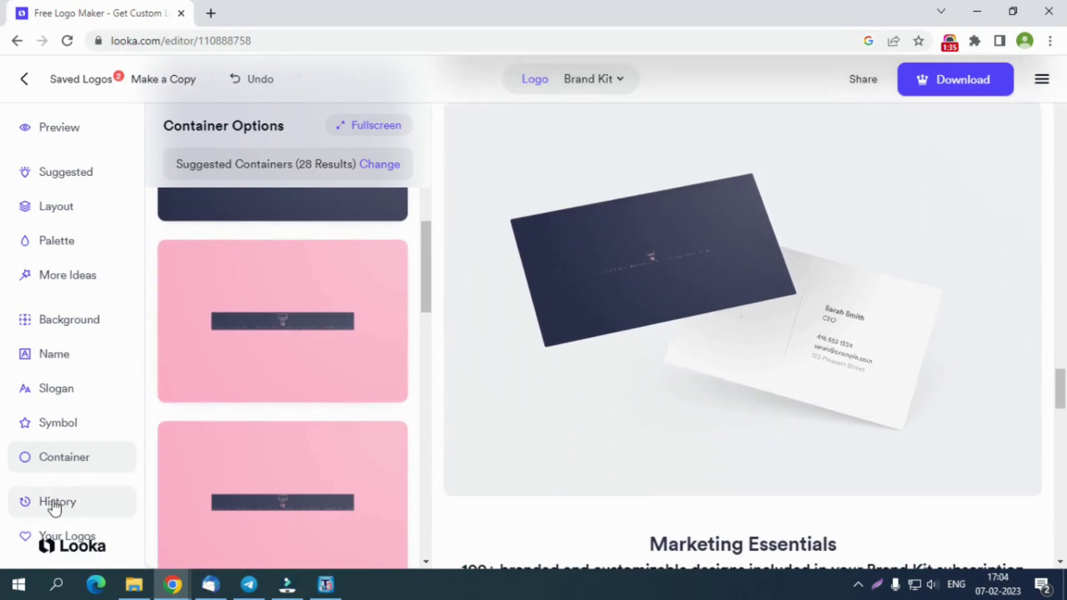
pyautogui.click(54, 503)
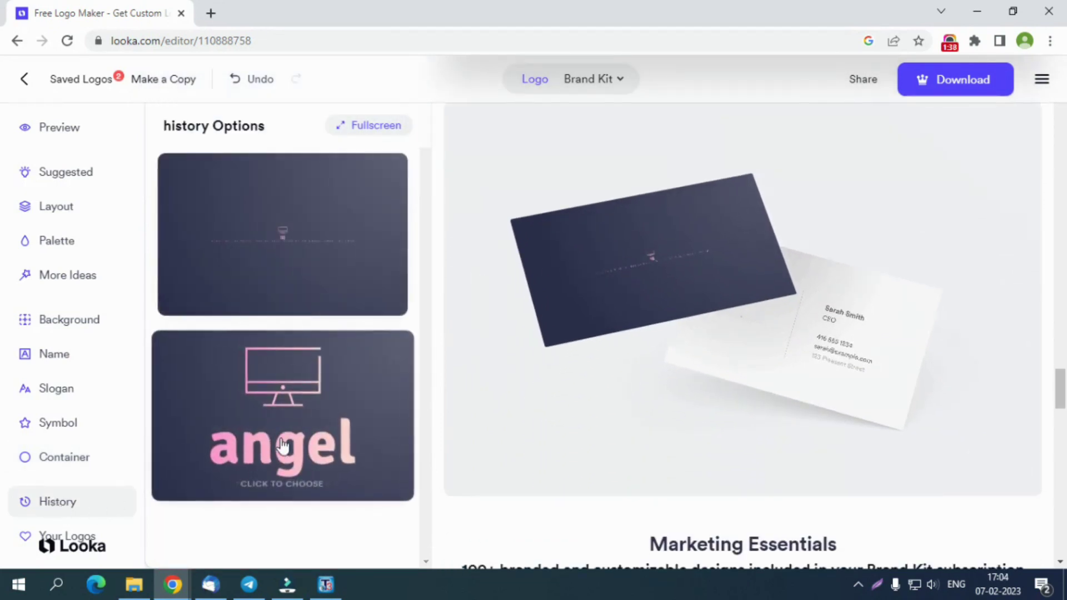
pyautogui.click(49, 535)
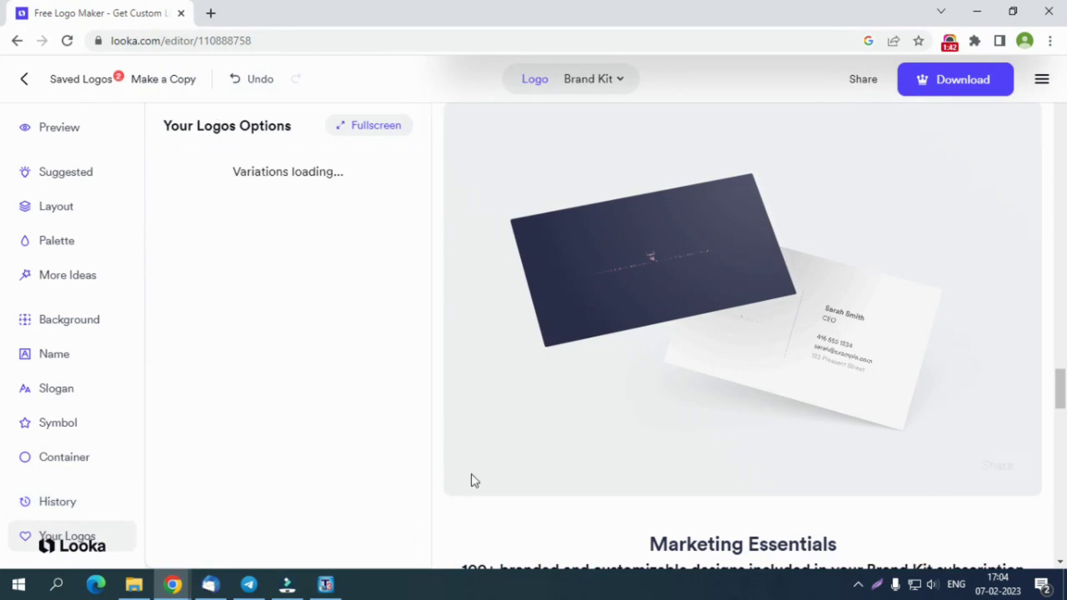
# Open the Brand Kit overview, scroll through its contents and close it
pyautogui.click(615, 82)
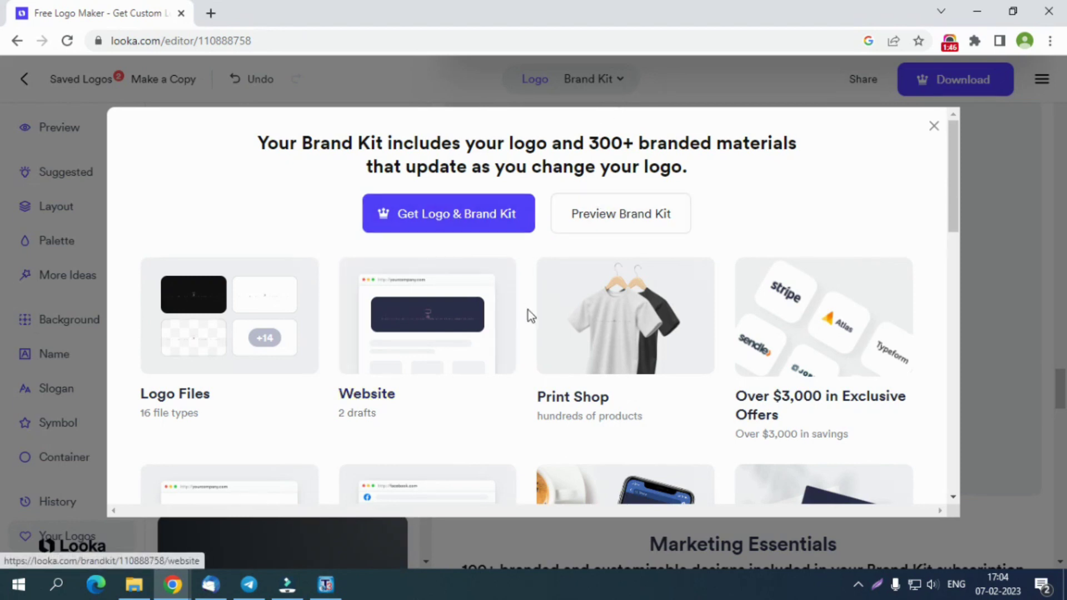
pyautogui.scroll(-3, 545, 319)
pyautogui.scroll(-6, 565, 333)
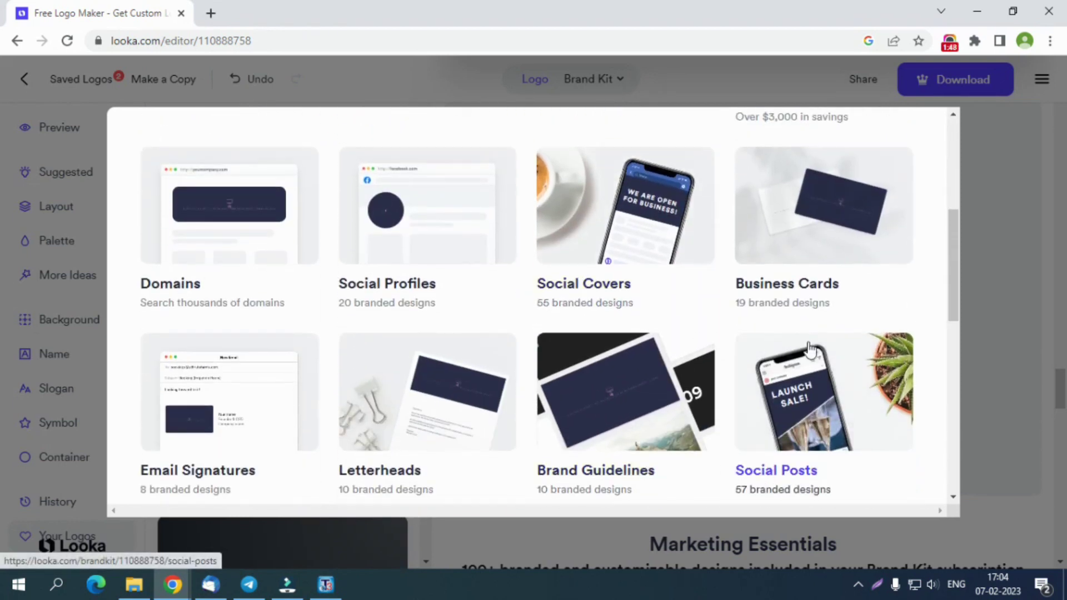
pyautogui.scroll(-7, 810, 350)
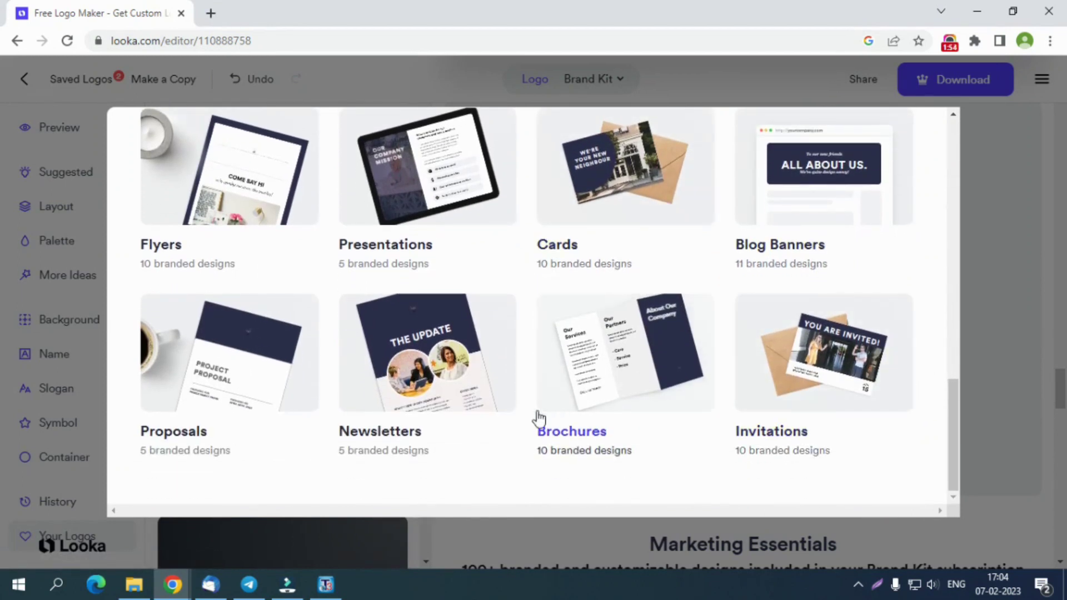
pyautogui.click(995, 357)
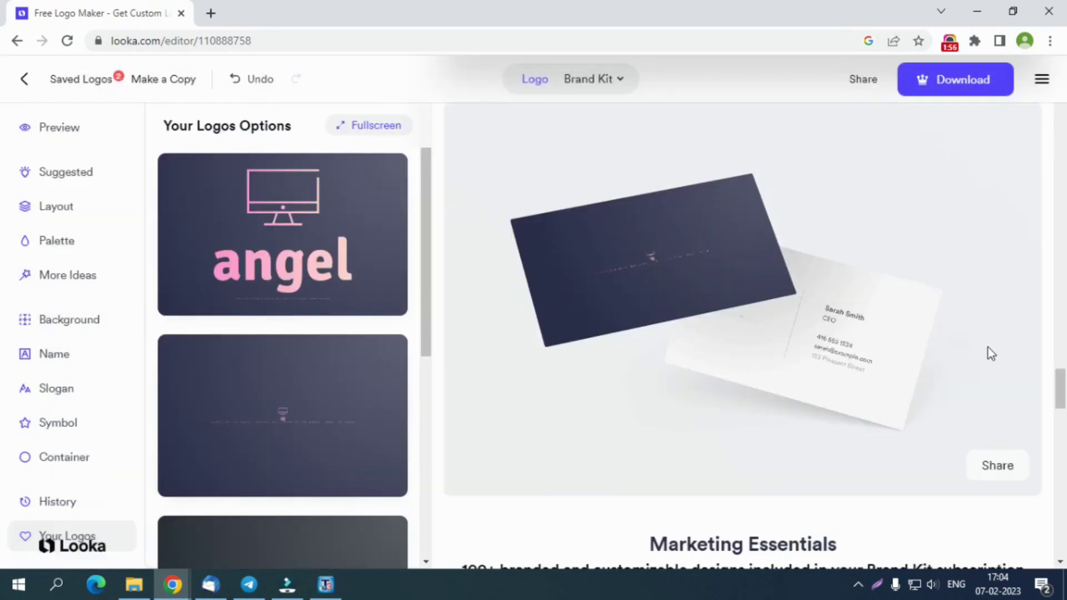
# View and dismiss the logo's sharing options, then scroll past Marketing Essentials to the T-shirt mockup
pyautogui.click(863, 79)
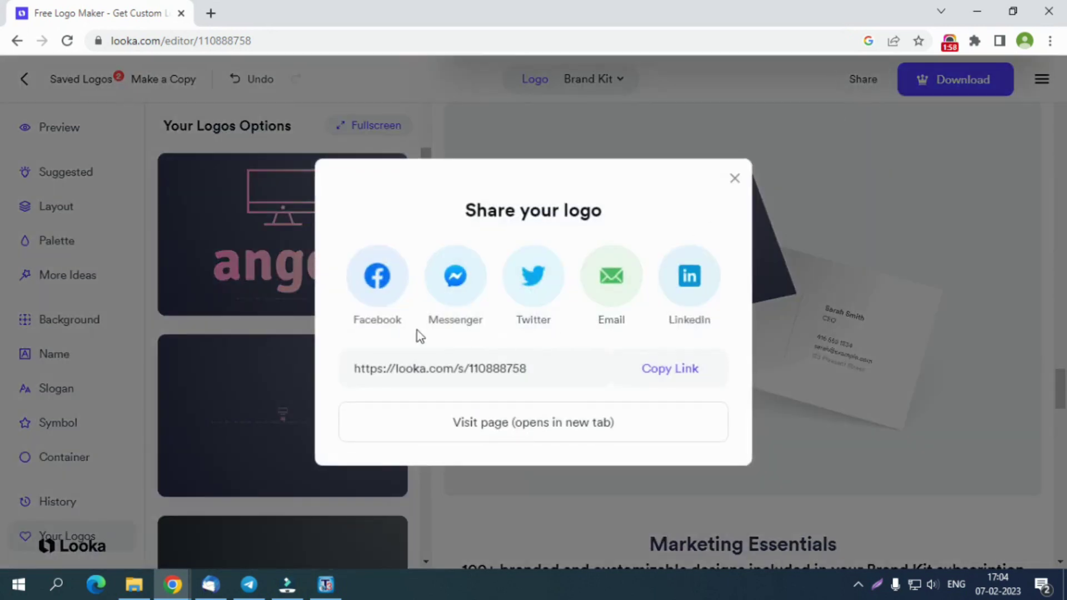
pyautogui.click(998, 308)
pyautogui.scroll(-7, 1009, 297)
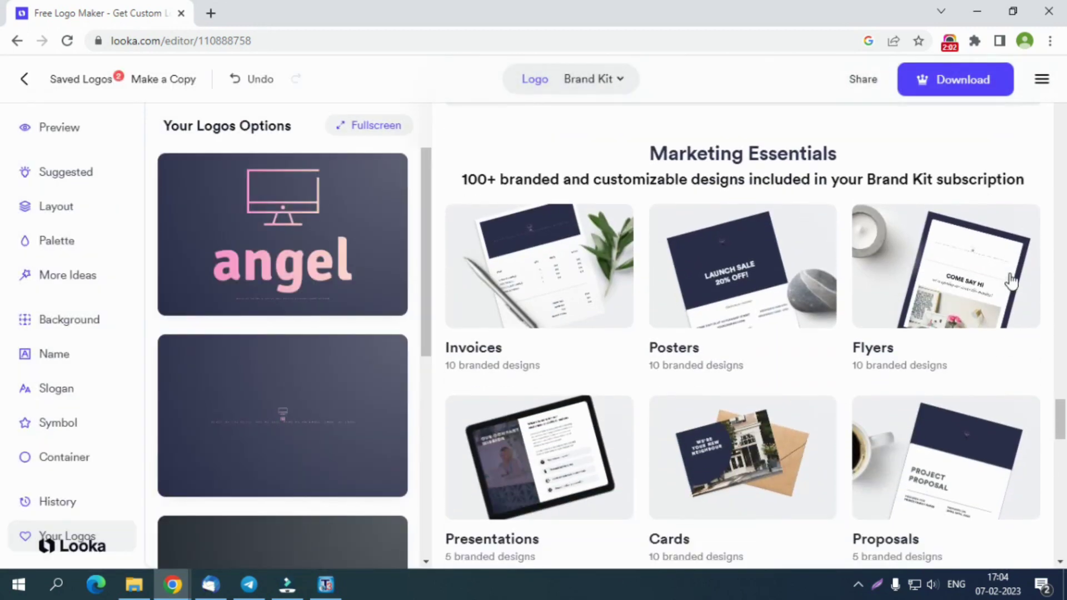
pyautogui.scroll(-4, 1010, 281)
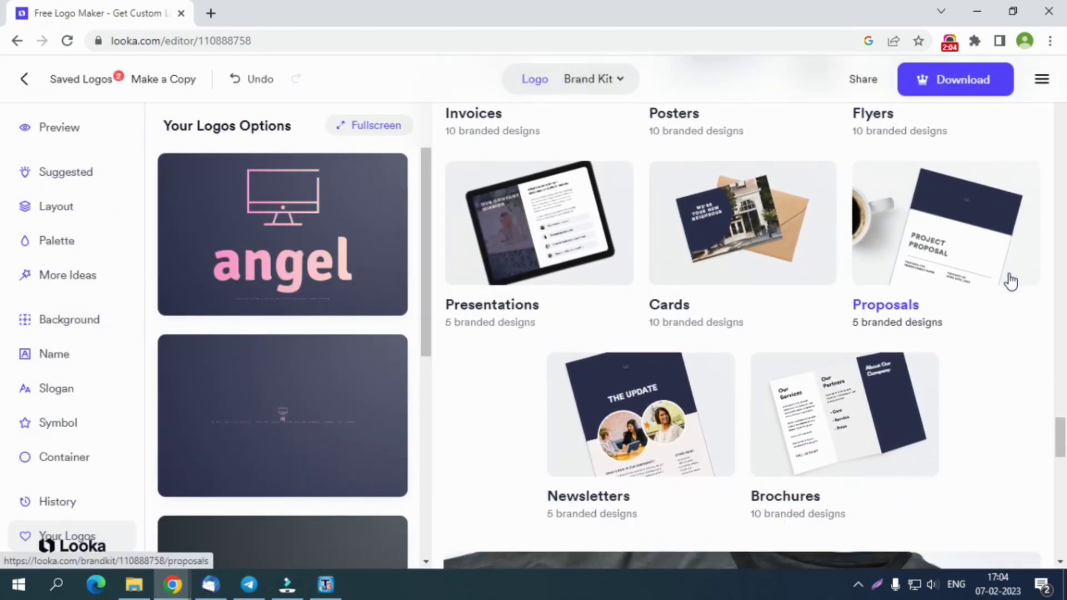
pyautogui.scroll(-8, 1009, 275)
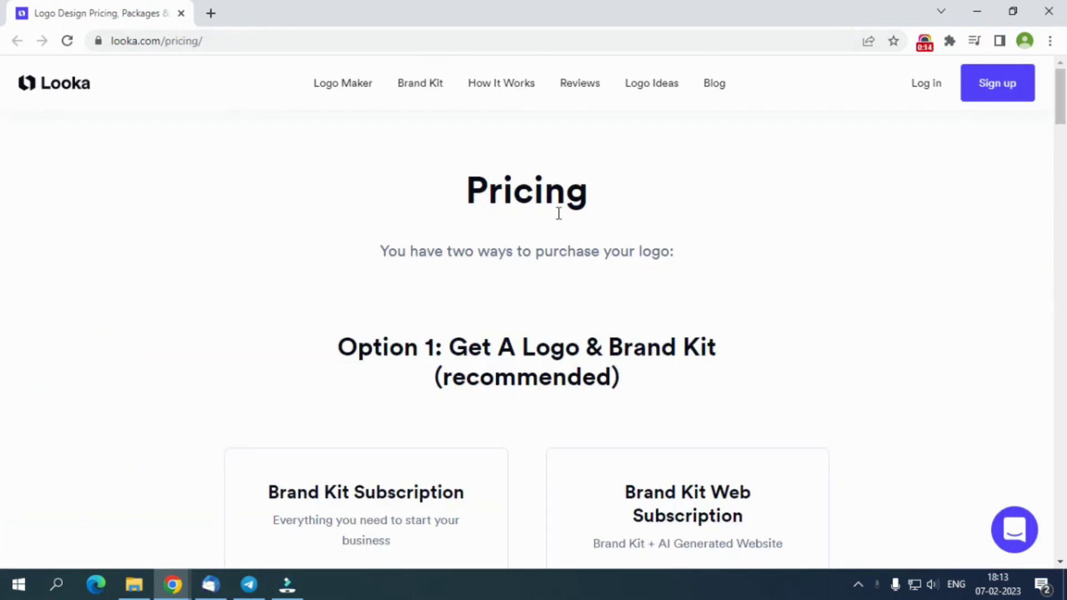
pyautogui.scroll(-4, 558, 217)
pyautogui.scroll(1, 559, 218)
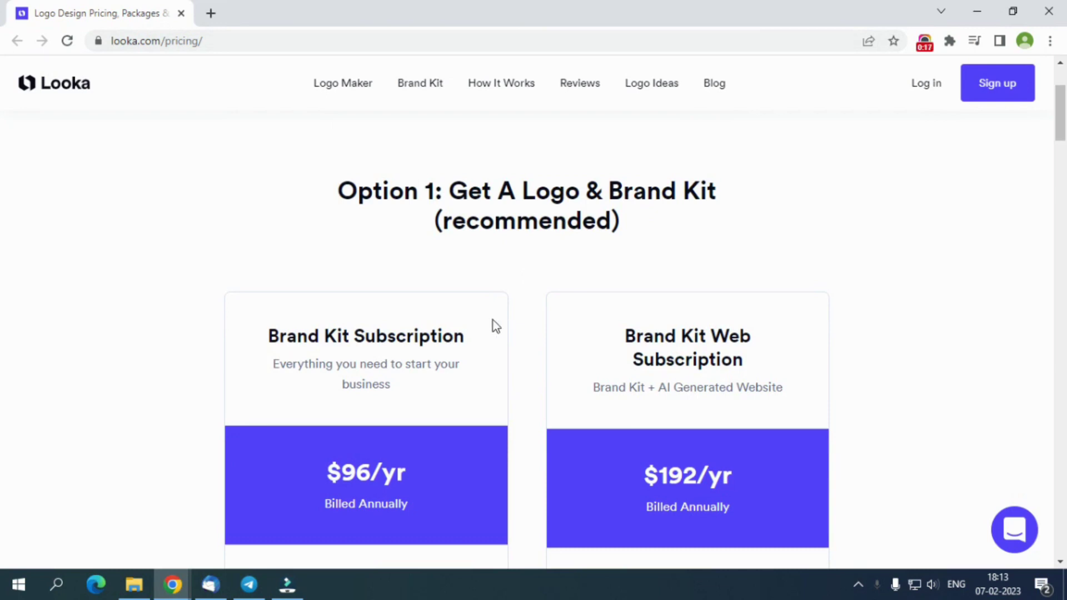
pyautogui.scroll(-13, 493, 327)
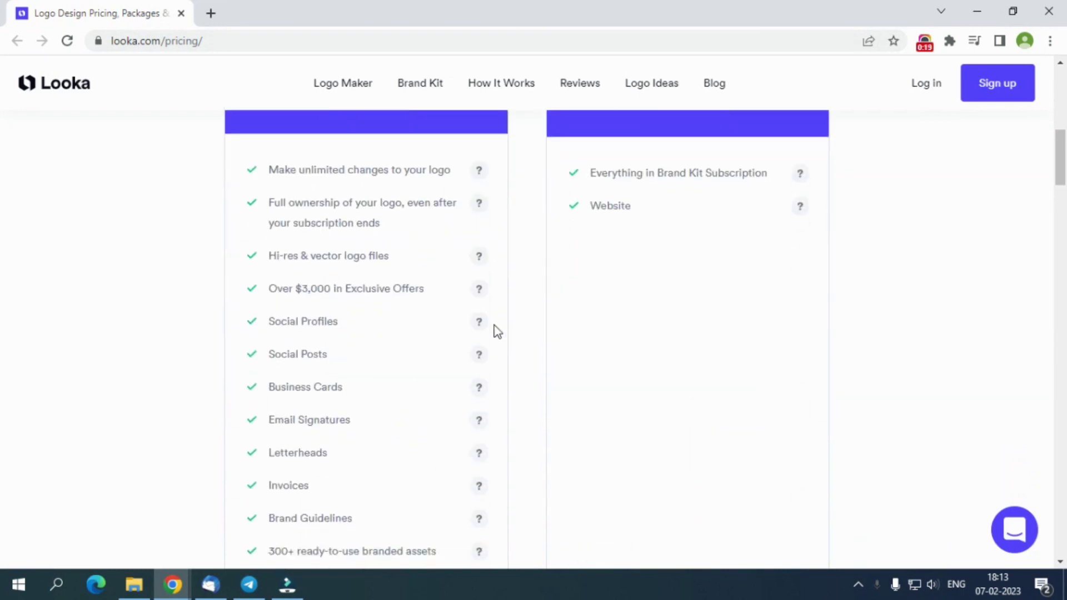
pyautogui.scroll(10, 496, 331)
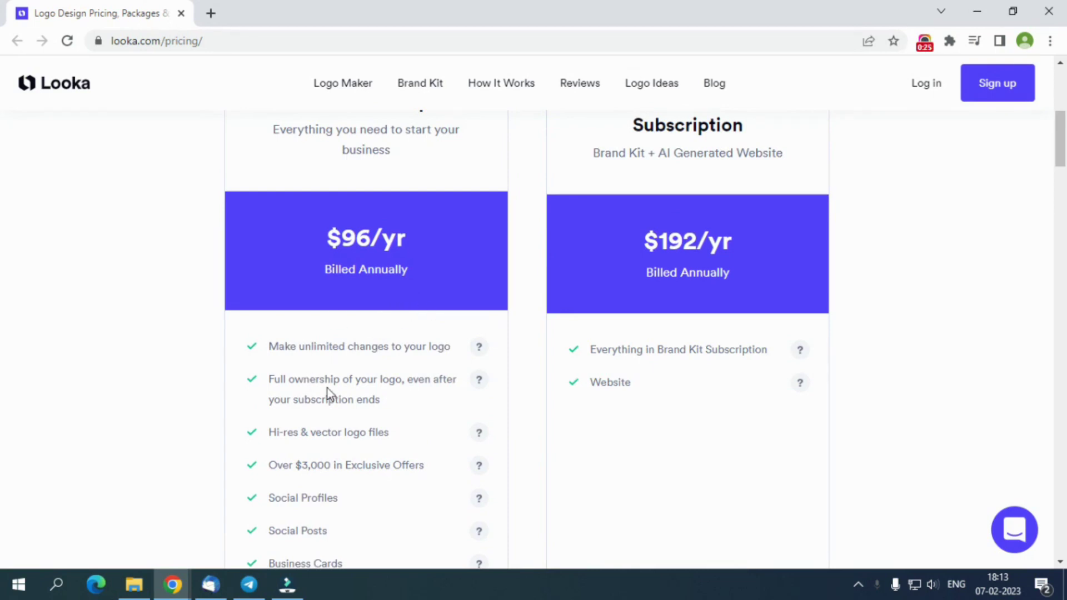
pyautogui.scroll(-2, 434, 414)
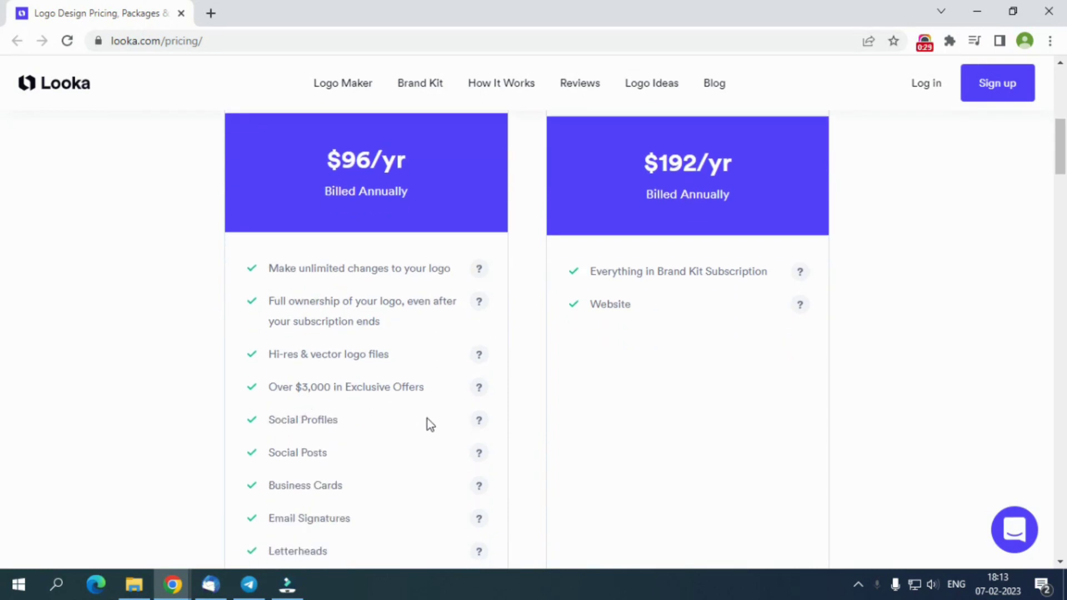
pyautogui.scroll(-4, 402, 427)
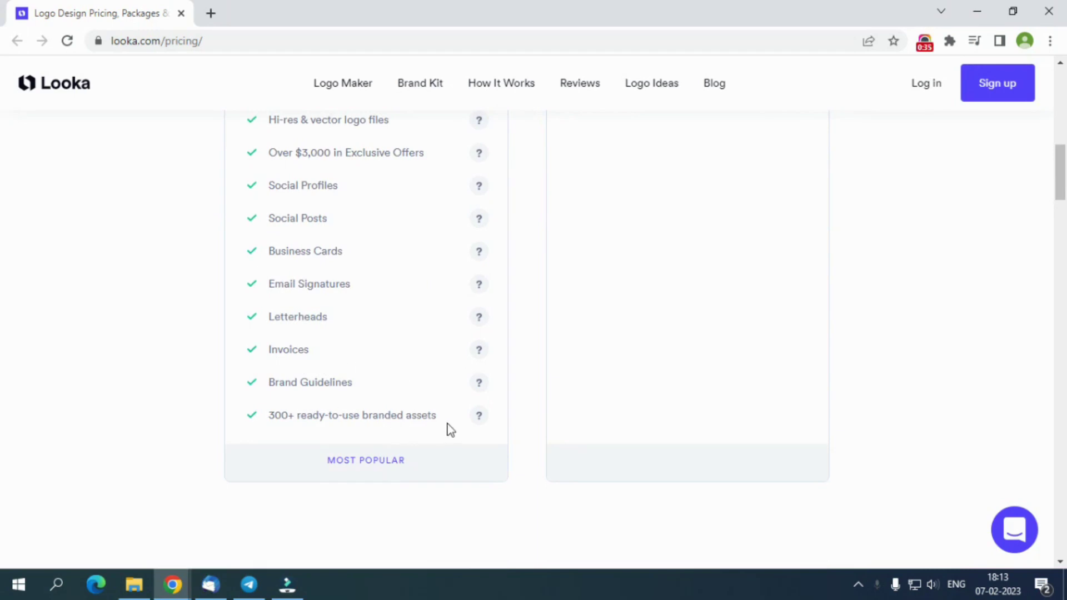
pyautogui.scroll(8, 450, 429)
pyautogui.scroll(-4, 447, 429)
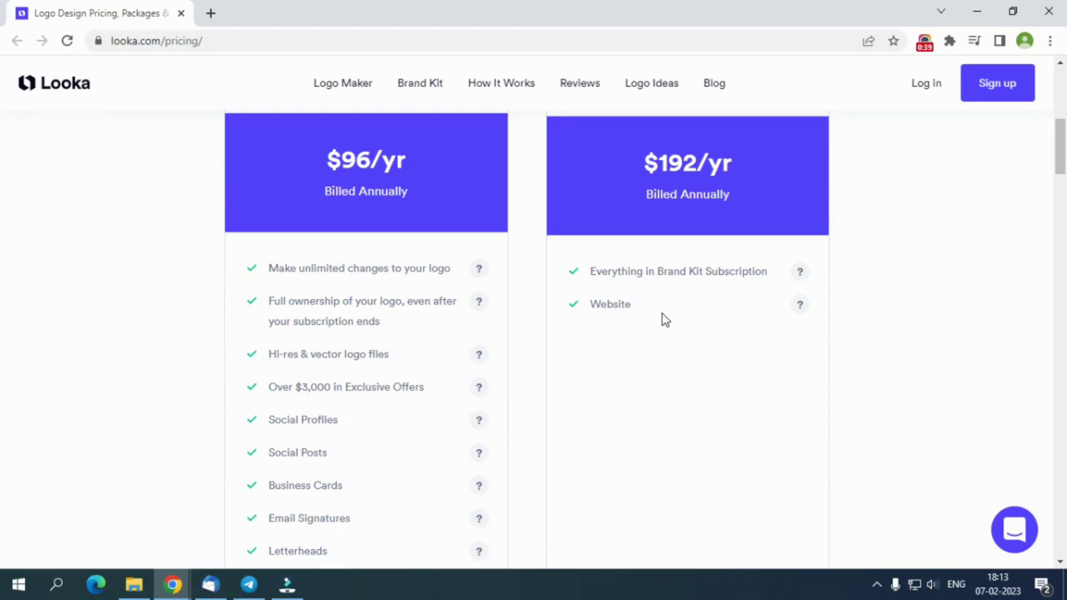
pyautogui.scroll(-6, 662, 315)
pyautogui.scroll(-3, 661, 315)
pyautogui.scroll(-3, 358, 377)
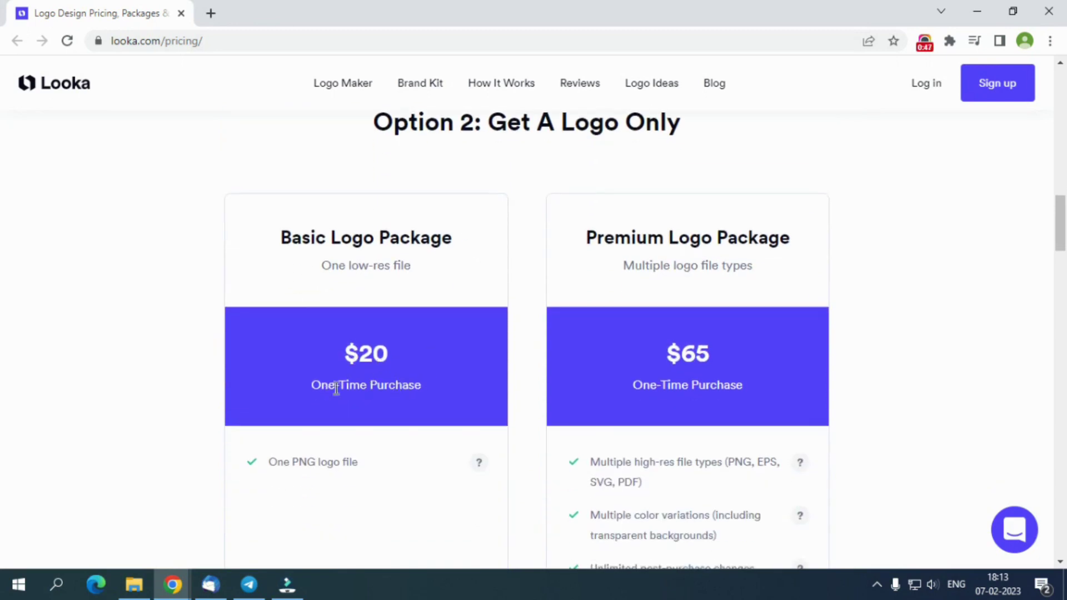
pyautogui.scroll(-1, 346, 384)
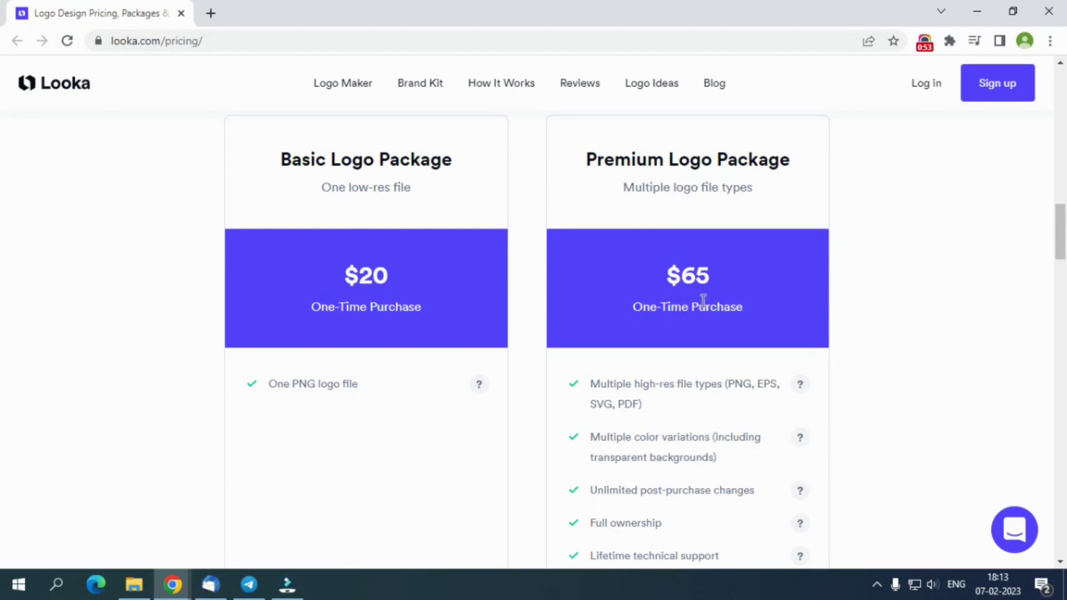
pyautogui.scroll(-1, 705, 300)
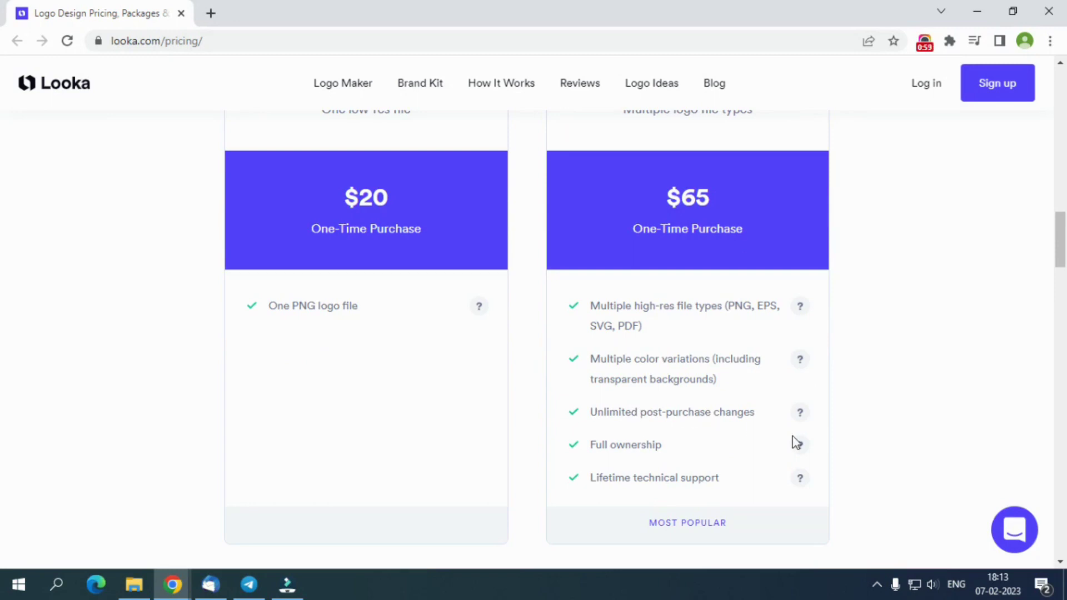
pyautogui.scroll(-1, 776, 441)
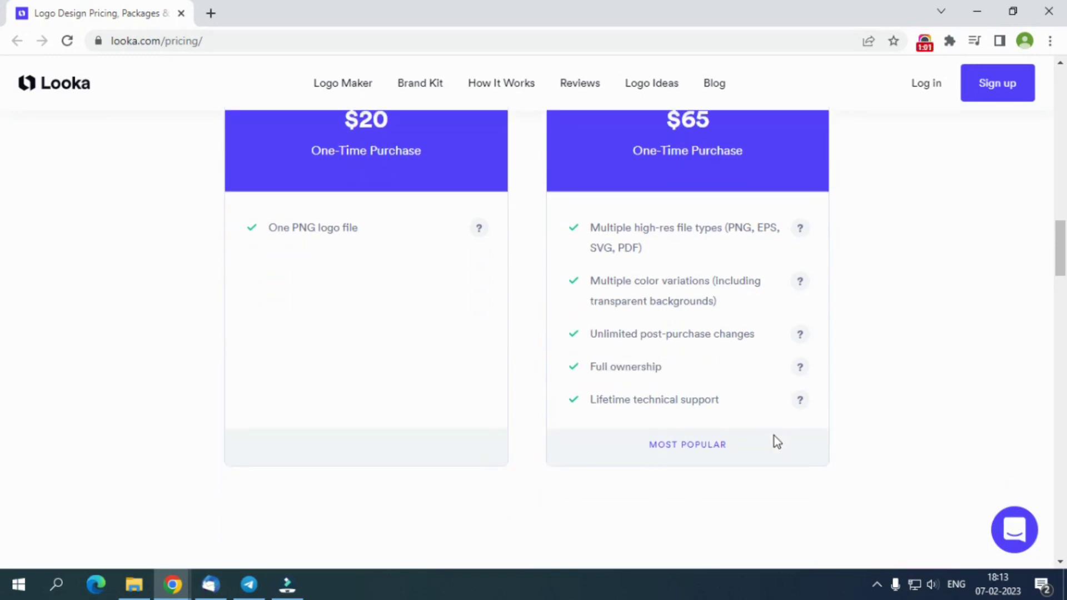
pyautogui.scroll(-1, 776, 442)
pyautogui.scroll(-2, 775, 442)
pyautogui.scroll(-2, 776, 441)
pyautogui.scroll(-1, 776, 441)
pyautogui.scroll(-8, 775, 436)
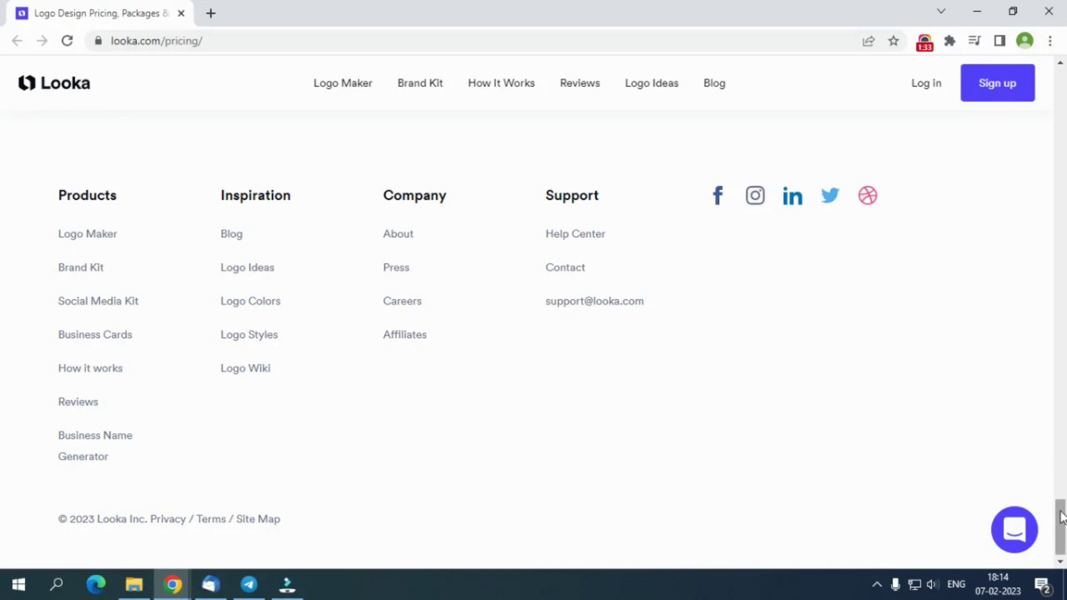
pyautogui.moveTo(1059, 506); pyautogui.dragTo(1030, 36)
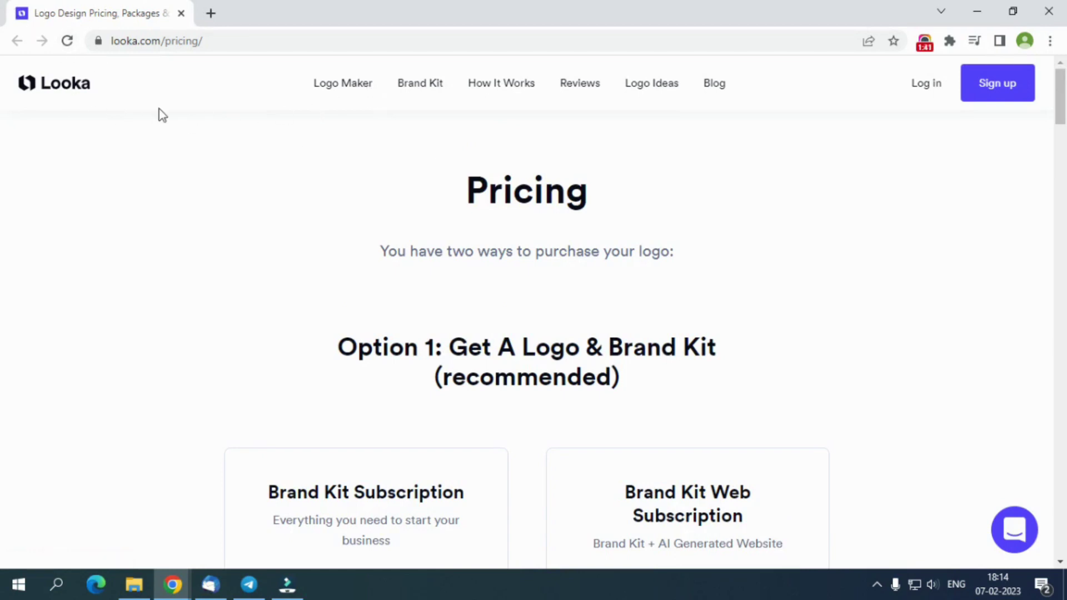
pyautogui.scroll(-20, 776, 441)
pyautogui.scroll(-6, 777, 442)
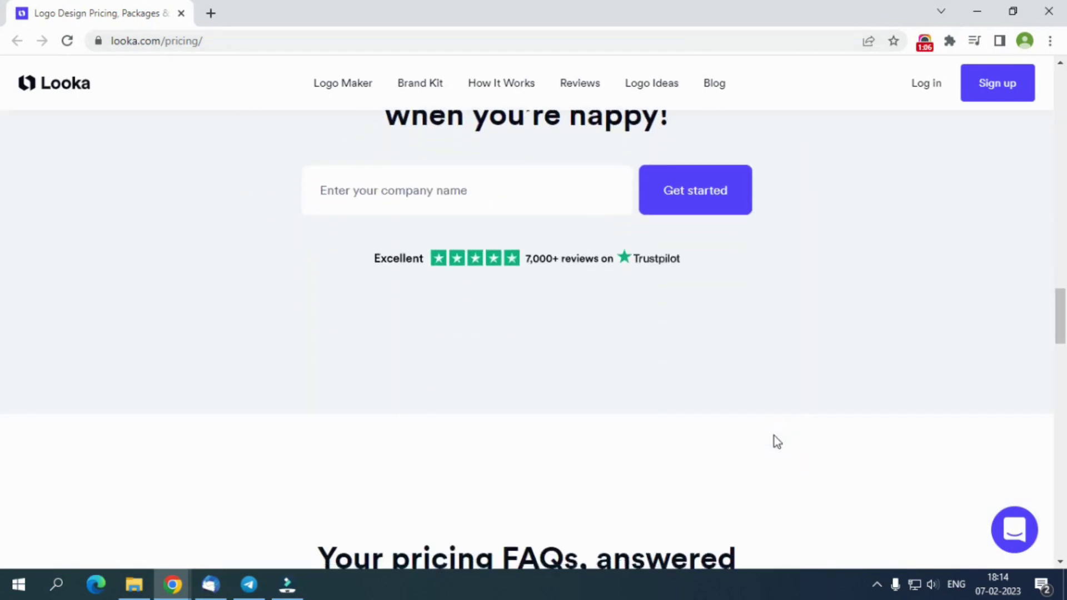
pyautogui.scroll(-6, 776, 441)
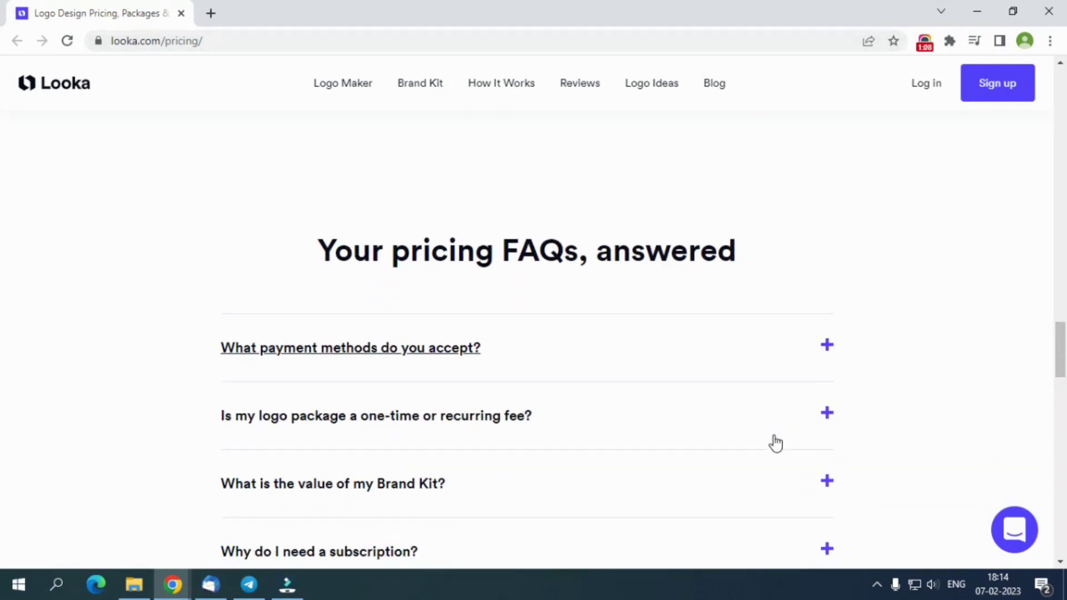
pyautogui.scroll(-6, 776, 443)
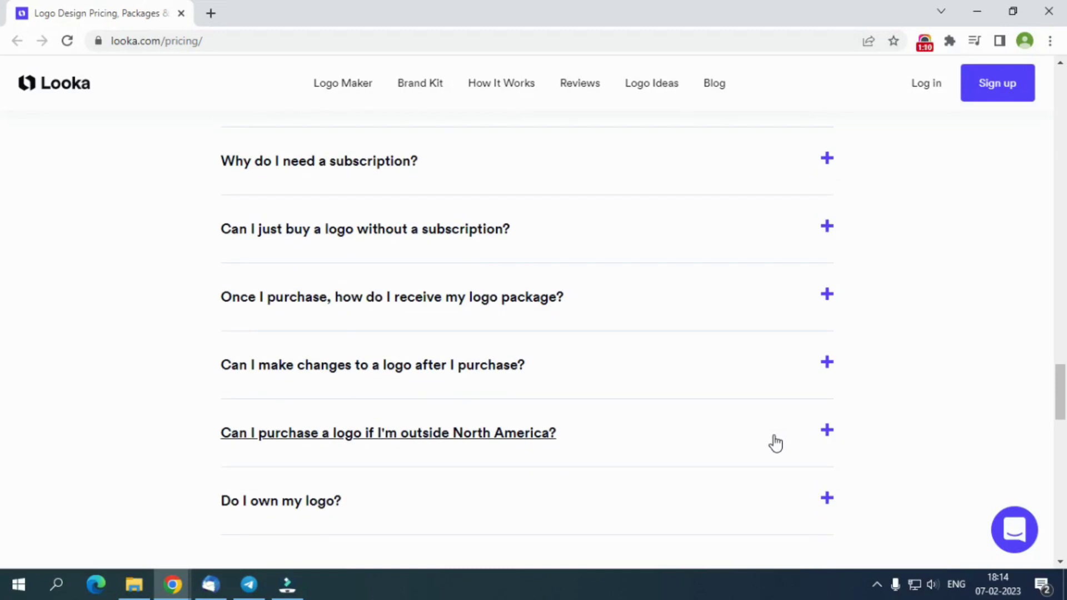
pyautogui.scroll(-12, 776, 443)
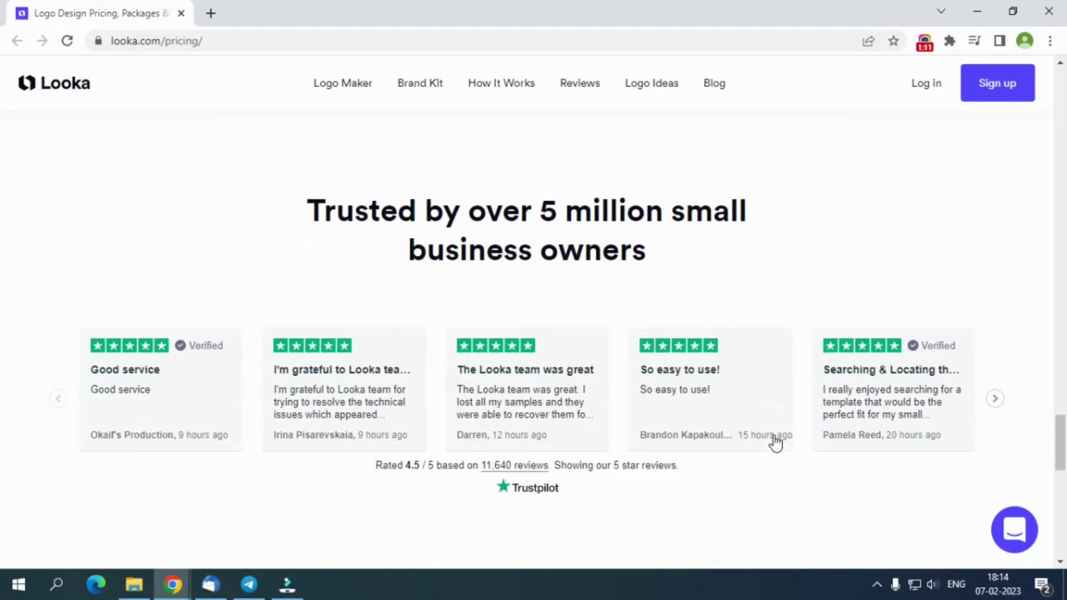
pyautogui.scroll(-2, 774, 441)
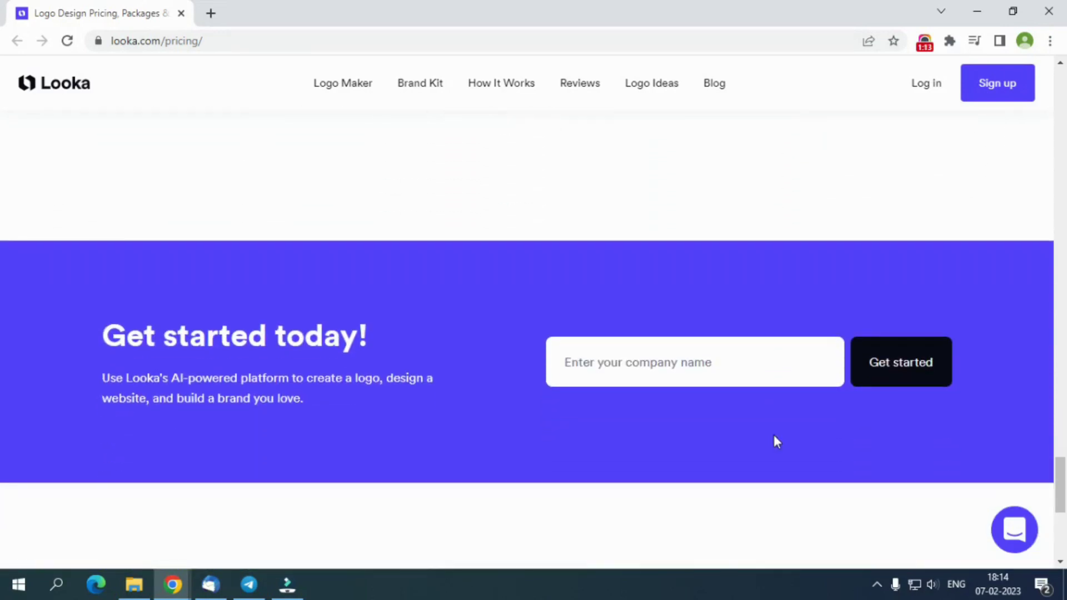